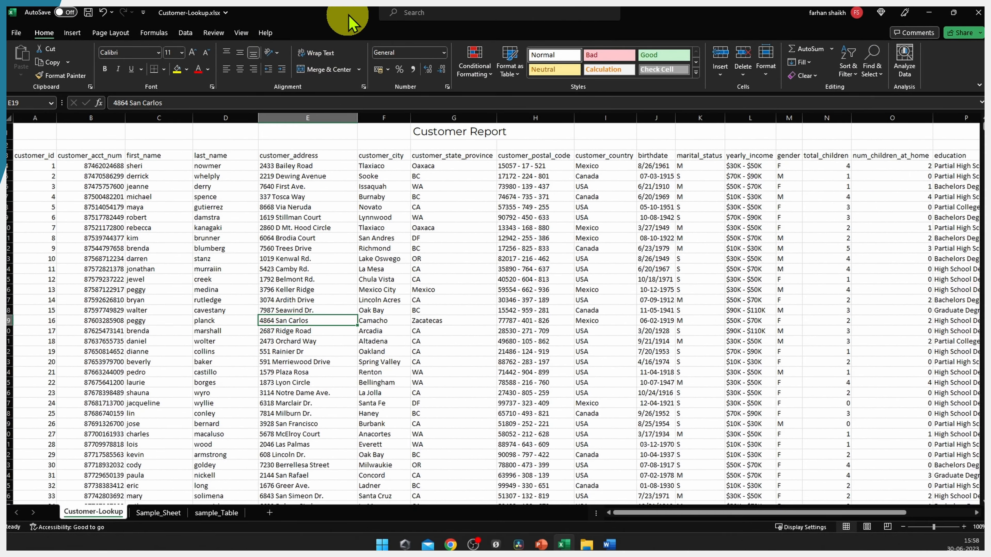
Step: Examine the store table on the sample_Table sheet and return to the Customer-Lookup sheet
click(231, 514)
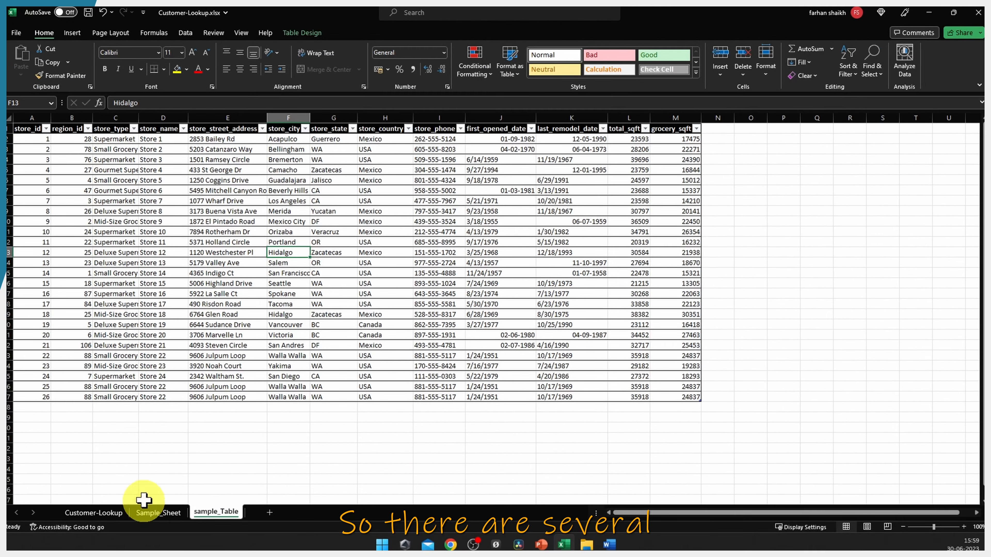
click(117, 513)
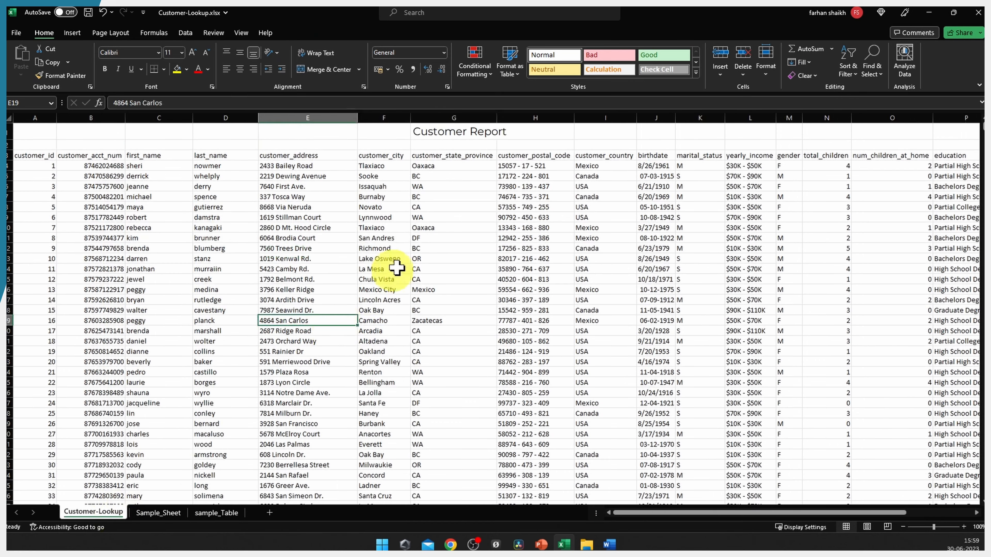
Step: Load the customer data range A3:T10284 into Power Query as a table with headers
click(417, 239)
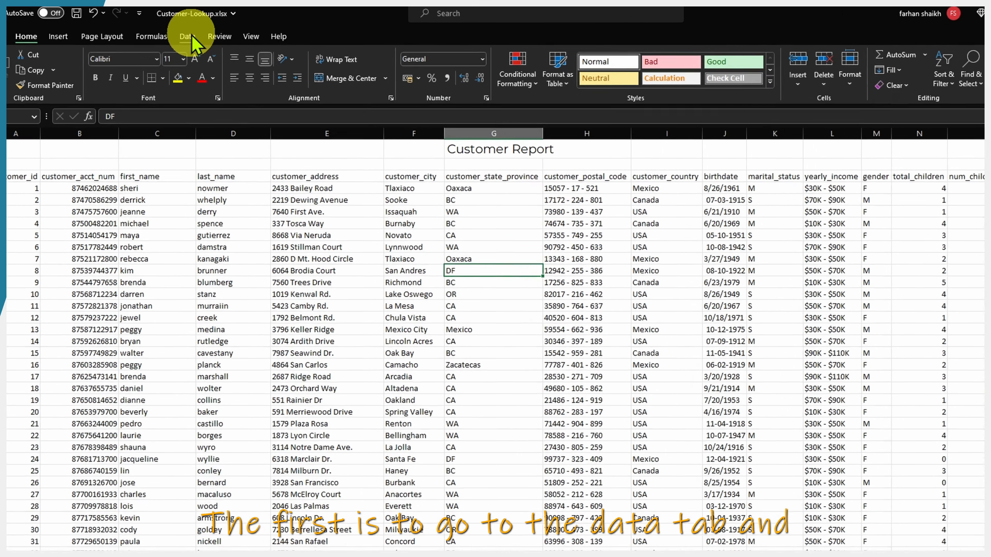
click(189, 33)
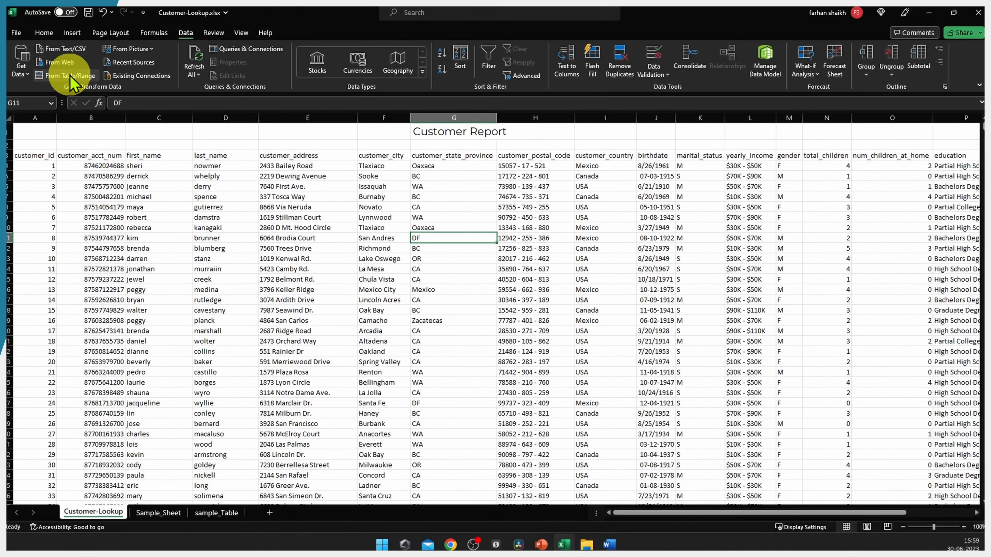
click(72, 70)
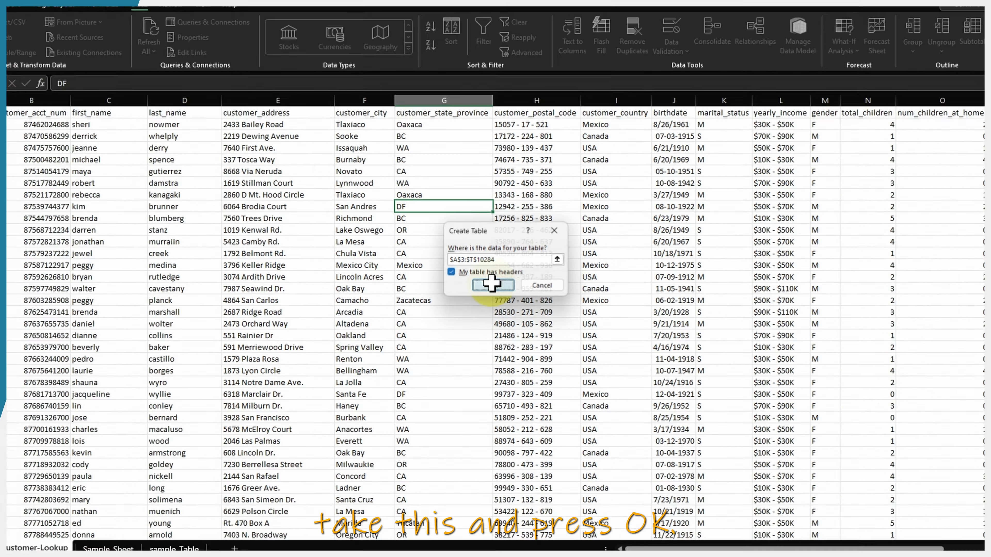
click(477, 305)
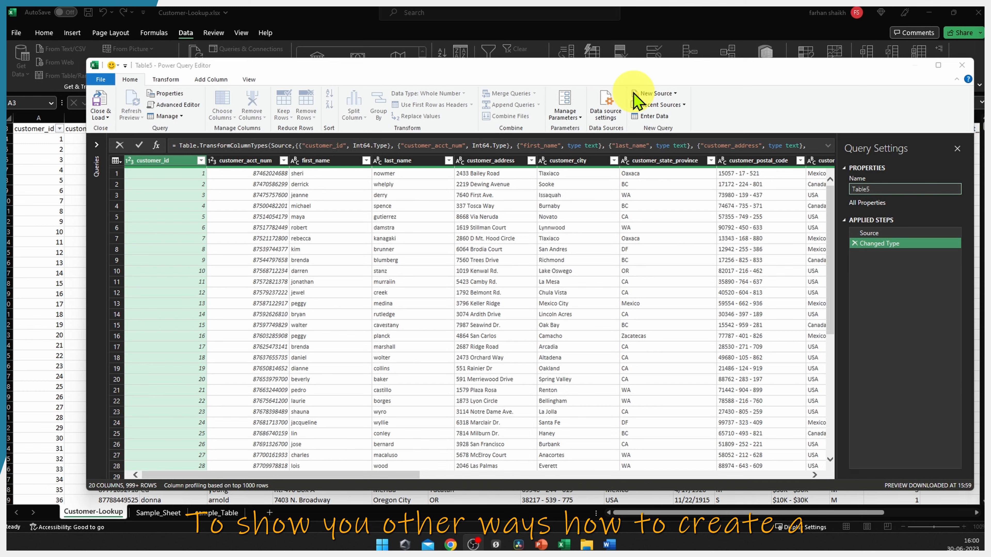
Step: Close the Power Query Editor without keeping the query and undo the conversion of the customer data to a table
click(961, 66)
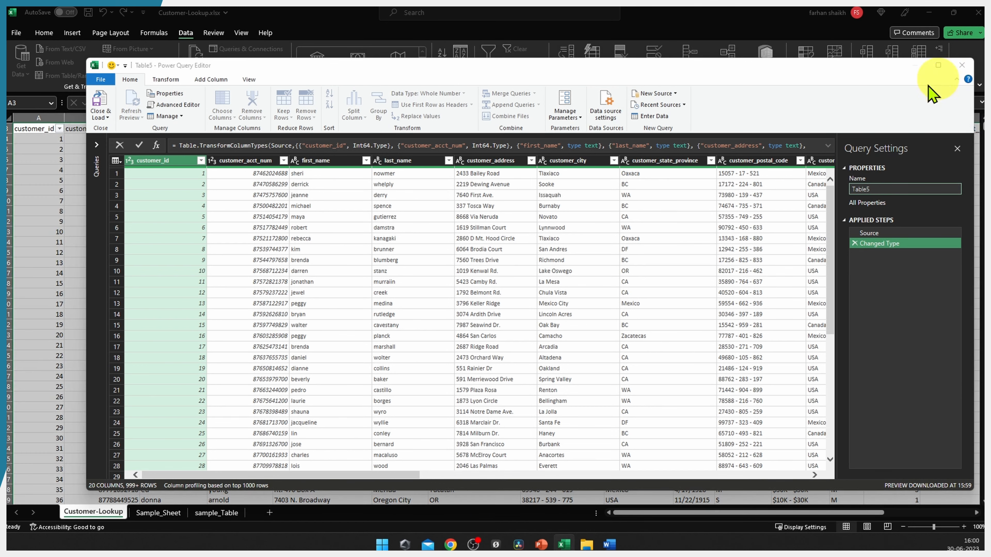
click(579, 298)
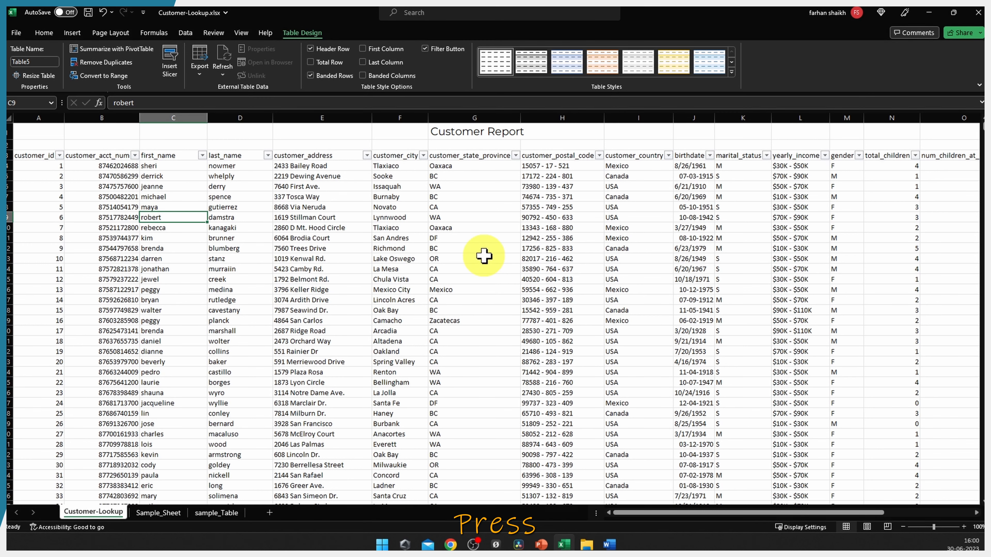
key(ctrl+z)
click(139, 203)
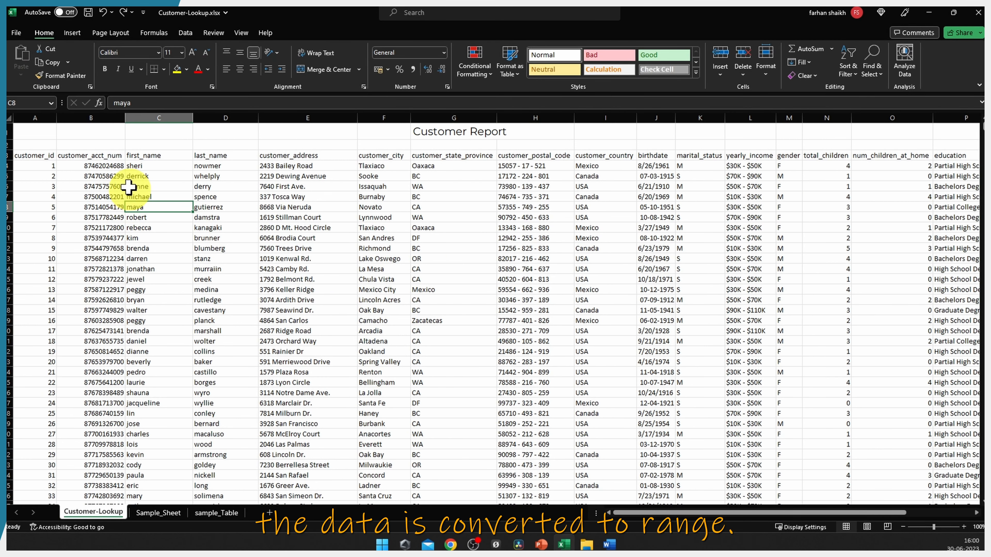
Step: Create an Excel table with headers from the customer data range A3:T10284
click(460, 272)
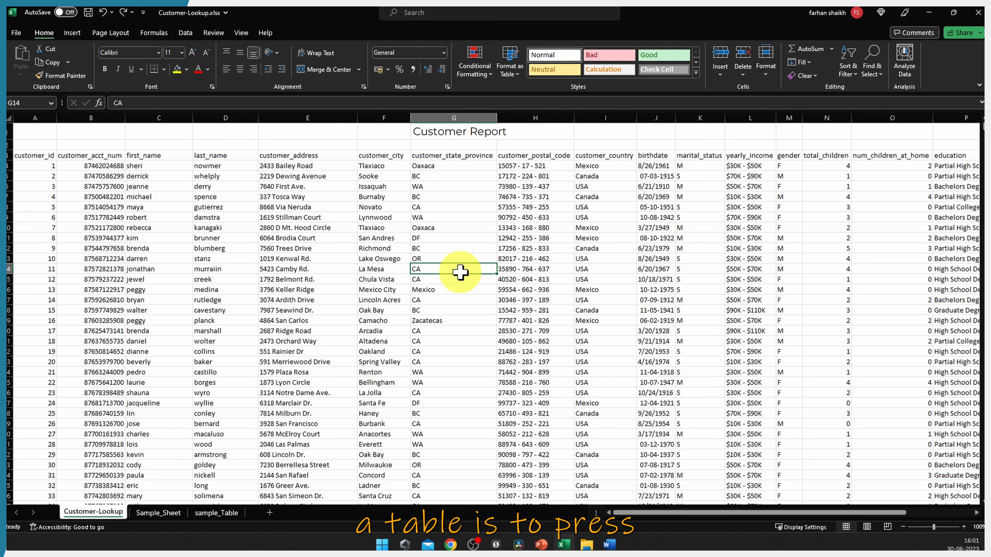
key(ctrl+t)
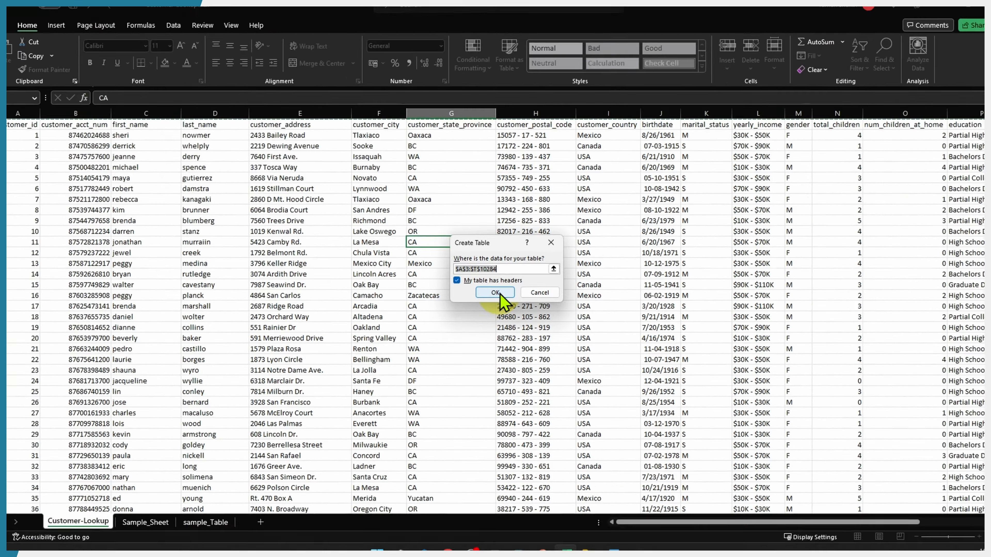
click(483, 324)
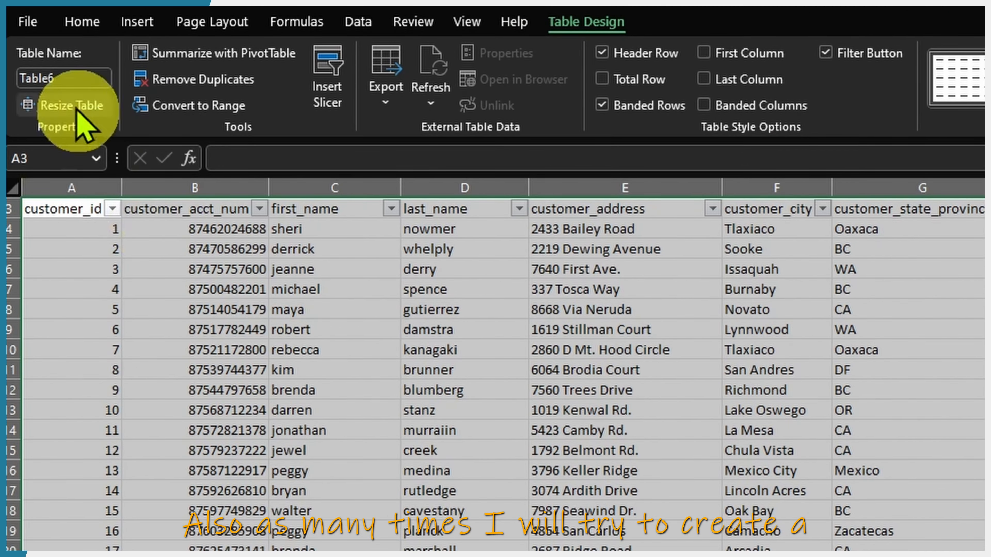
Step: Open the customer table's name for editing, leave it as it is, and undo the table creation
click(65, 78)
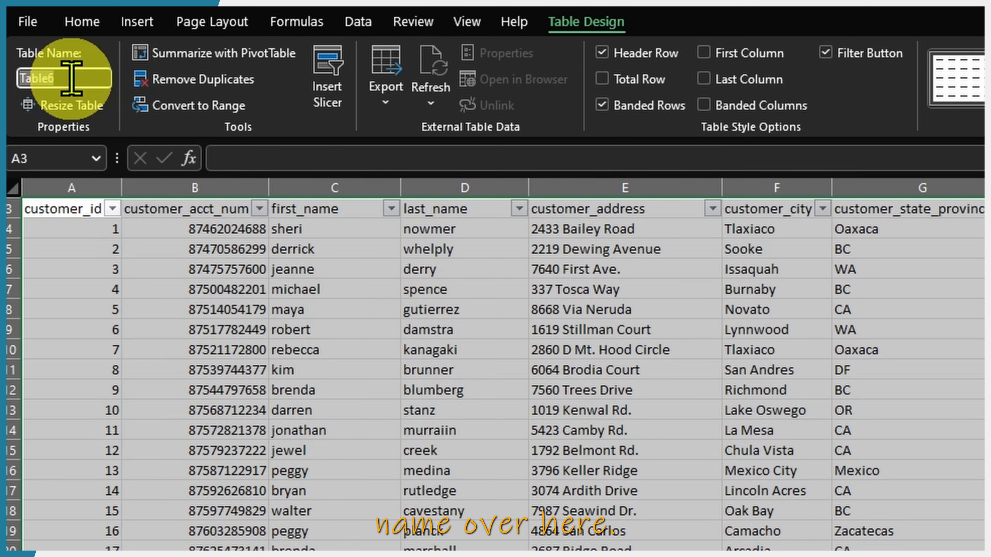
click(714, 430)
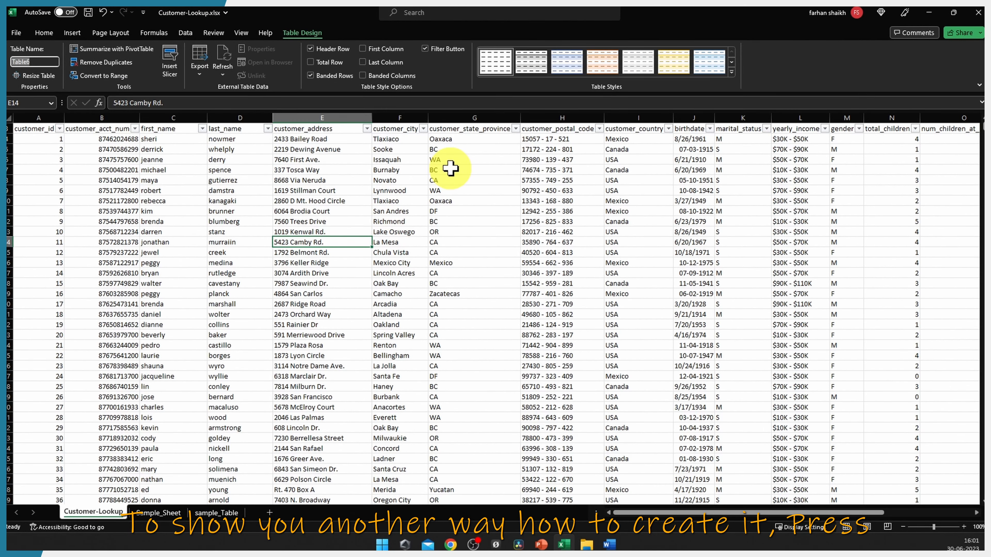
key(ctrl+z)
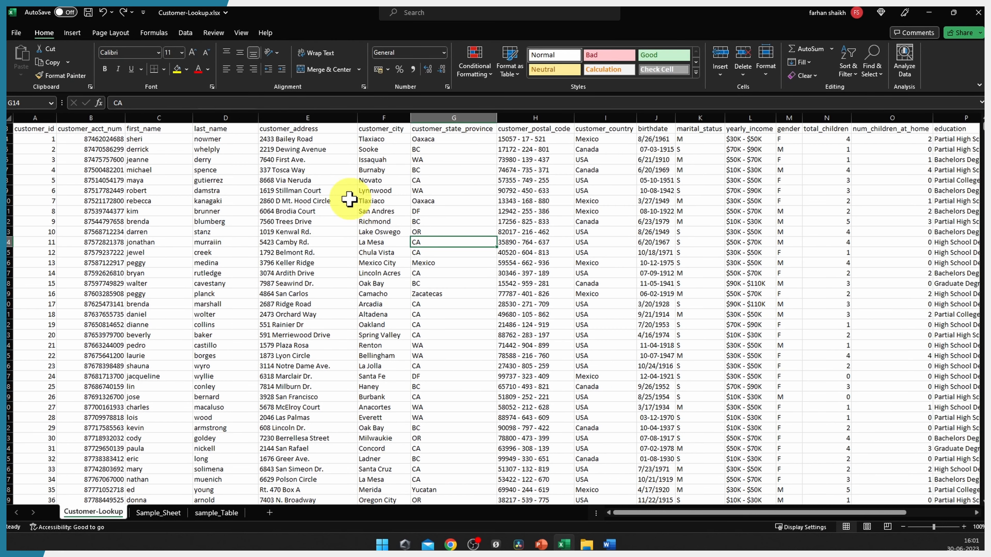
Step: Try to insert a table with headers over the customer data from a cell in the customer_address column
click(330, 223)
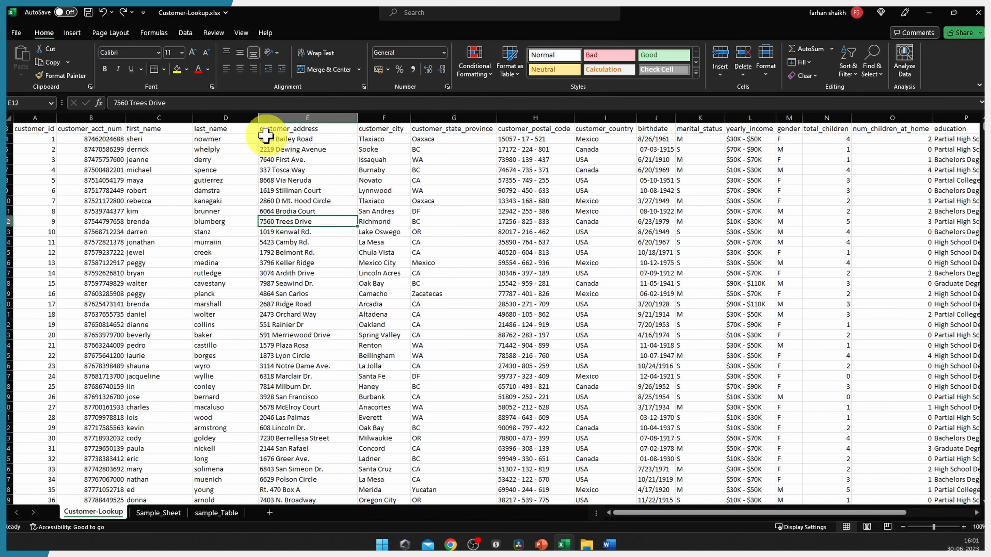
click(74, 33)
click(98, 62)
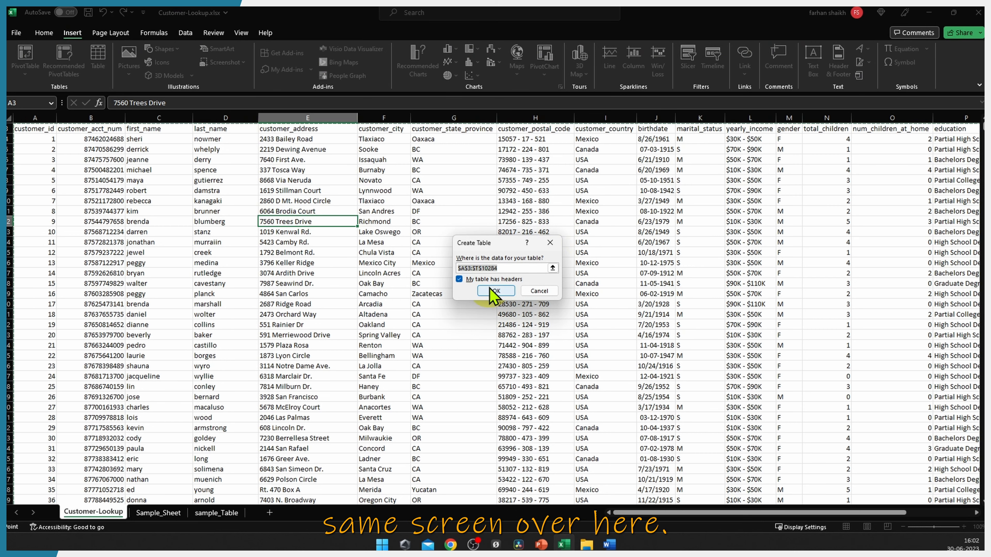
click(497, 292)
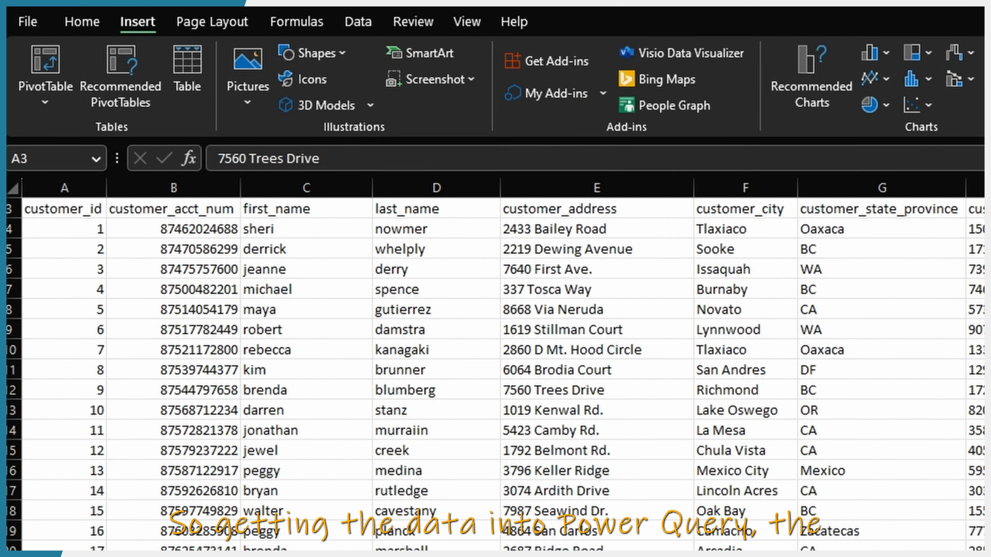
Step: Import the customer data range A3:T10284 with headers from the worksheet into the Power Query Editor
click(367, 429)
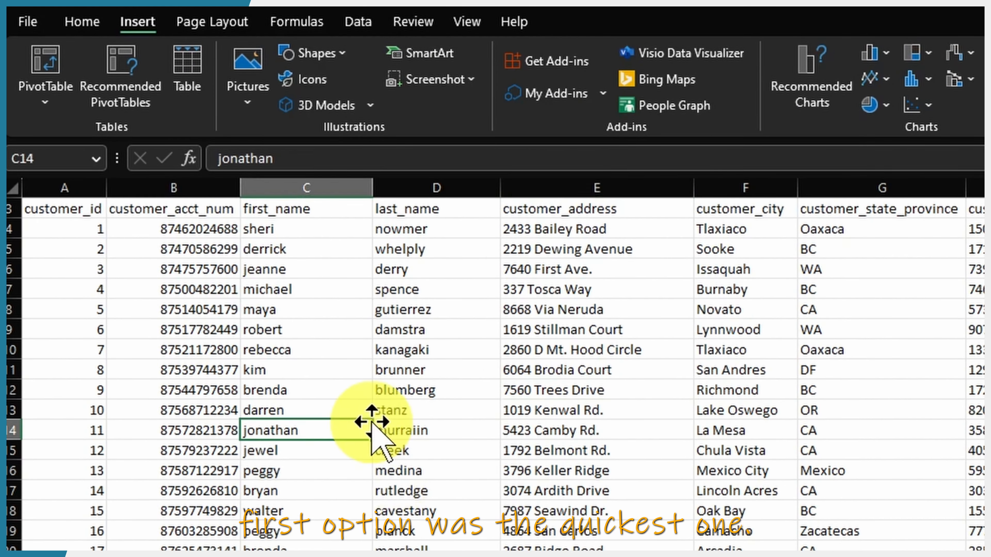
click(359, 22)
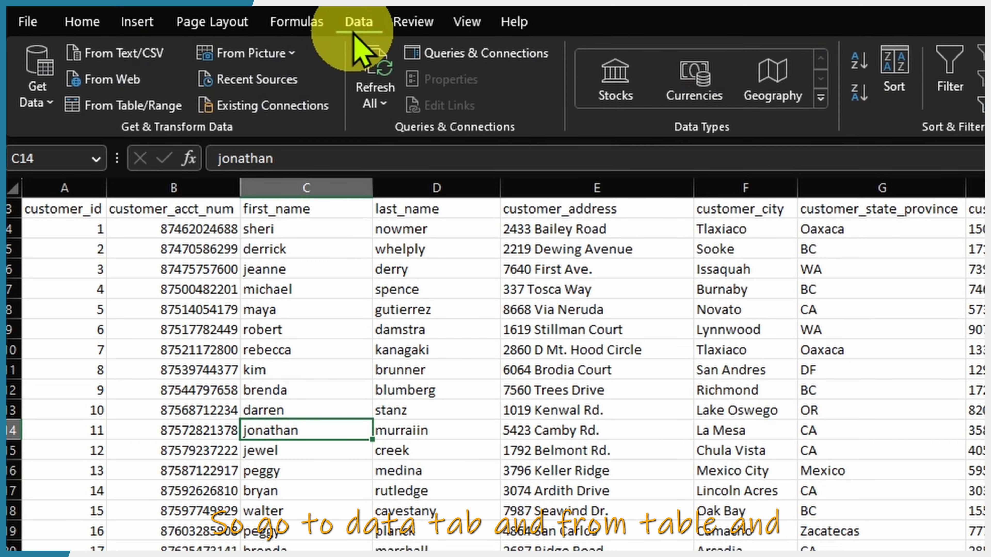
click(126, 111)
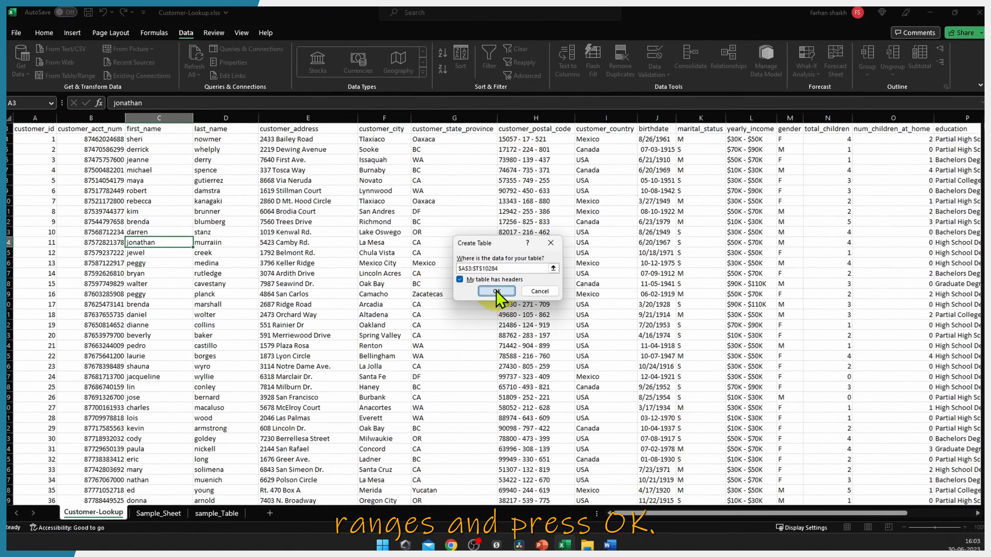
click(497, 291)
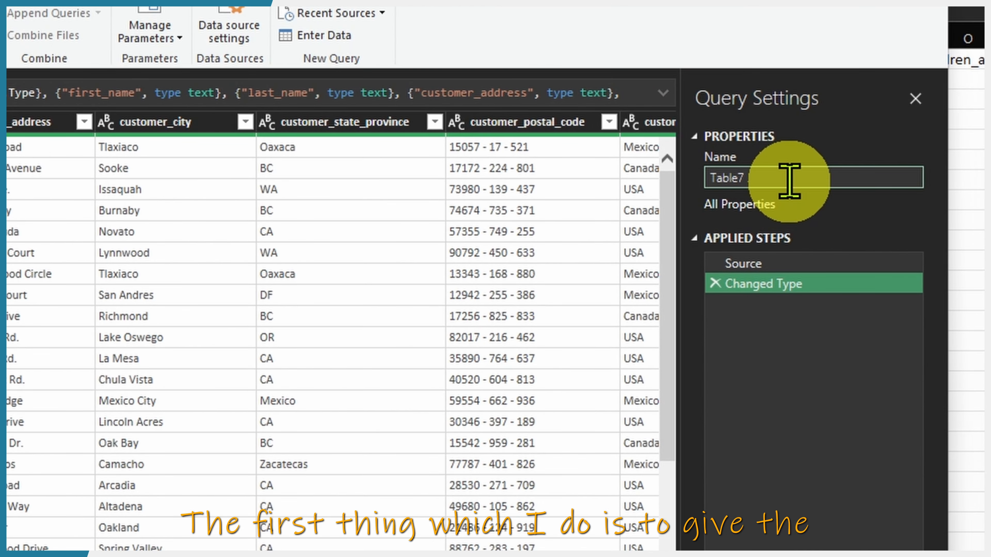
Step: Rename the query as Table_Customers
click(787, 178)
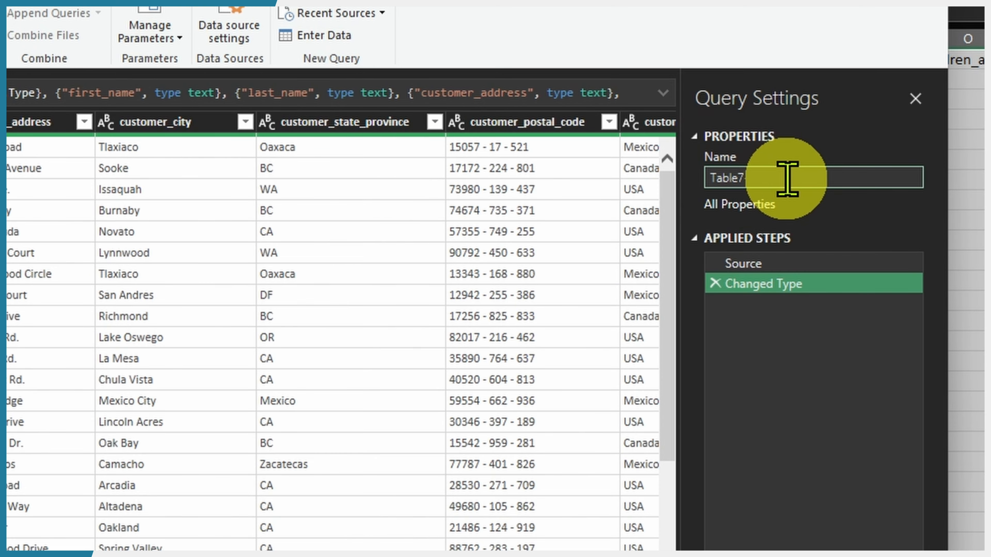
key(BackSpace)
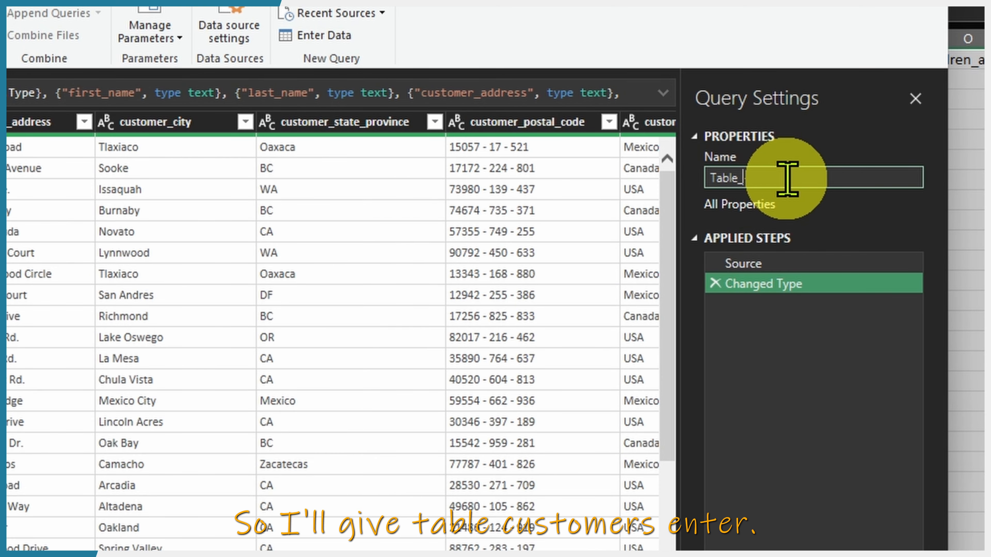
text(_Customers)
key(Return)
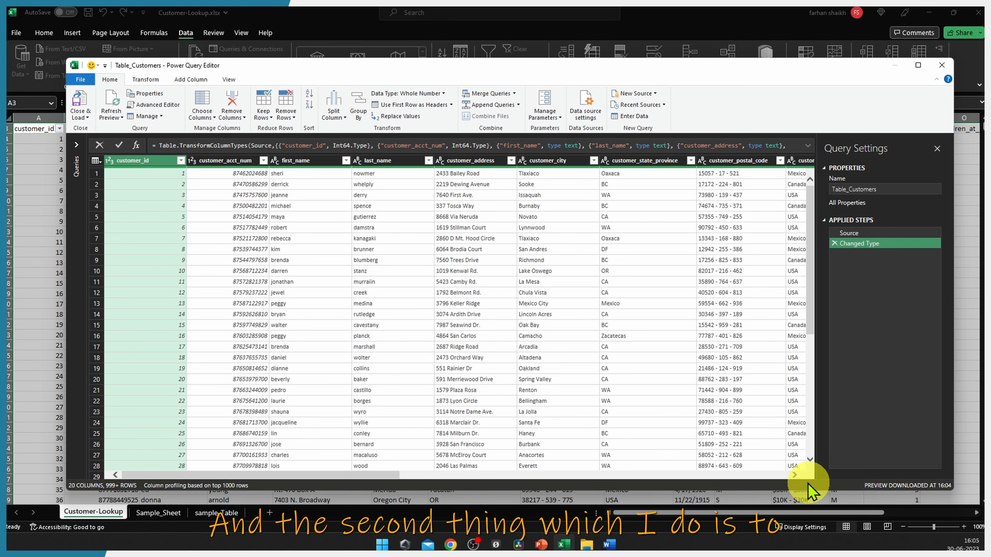
Step: Select the birthdate and acct_open_date columns together and open the locale-based type change for them
drag(346, 476, 641, 486)
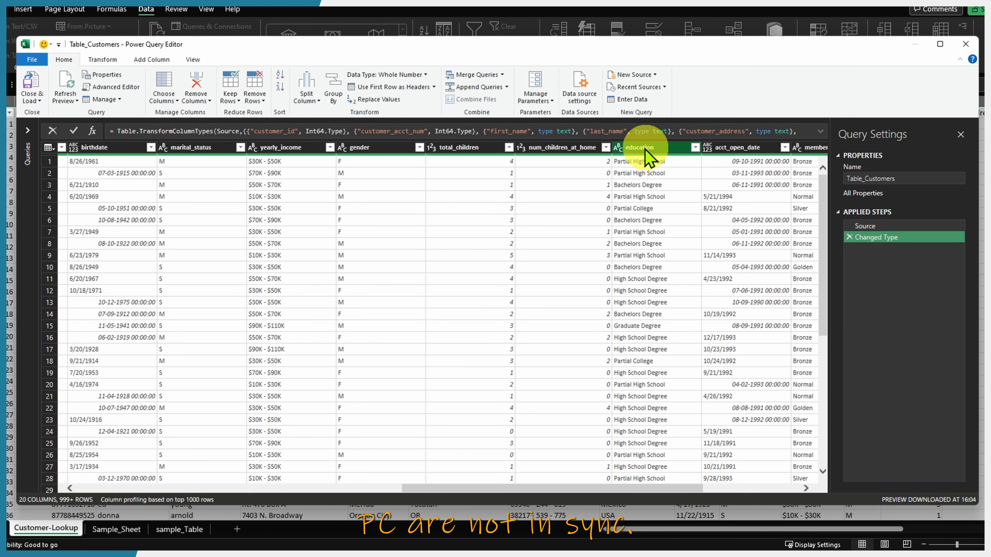
click(95, 148)
ctrl+click(744, 148)
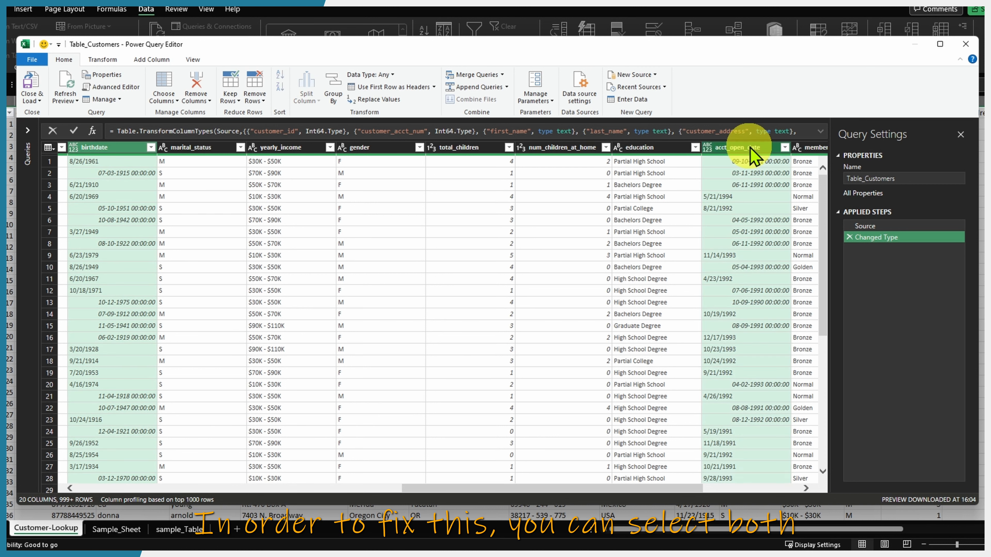
right_click(127, 149)
mouse_move(200, 239)
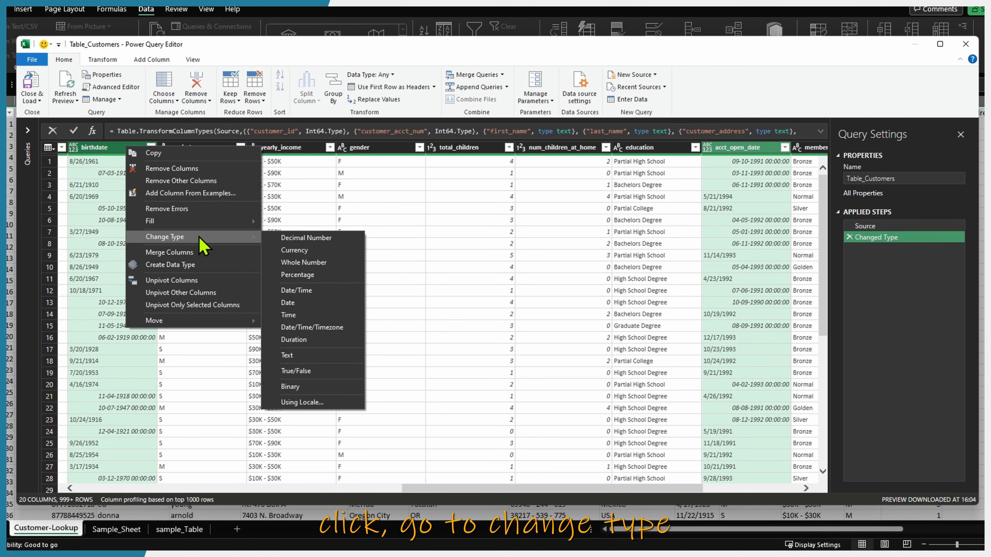
click(353, 403)
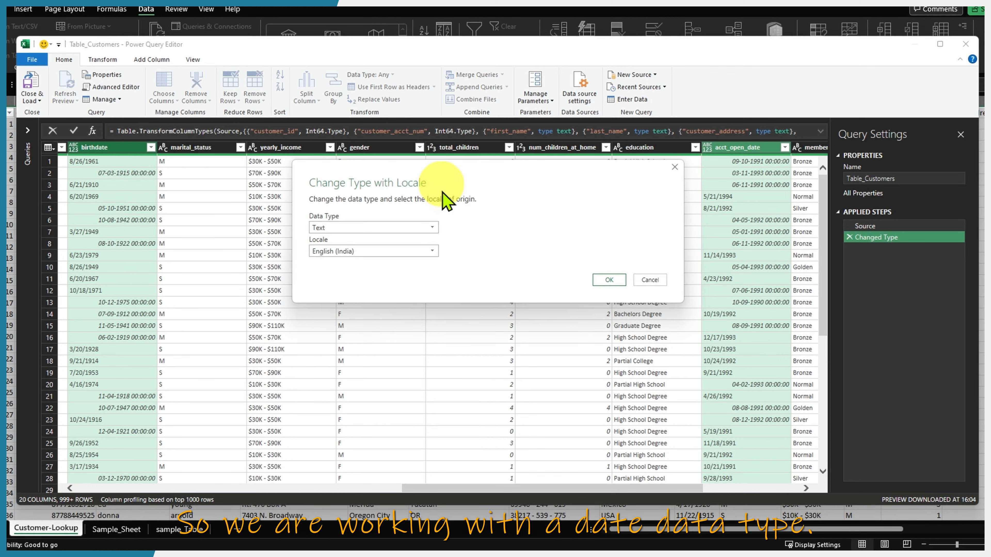
Step: Convert the selected columns to the Date data type with the English (United States) locale
click(433, 228)
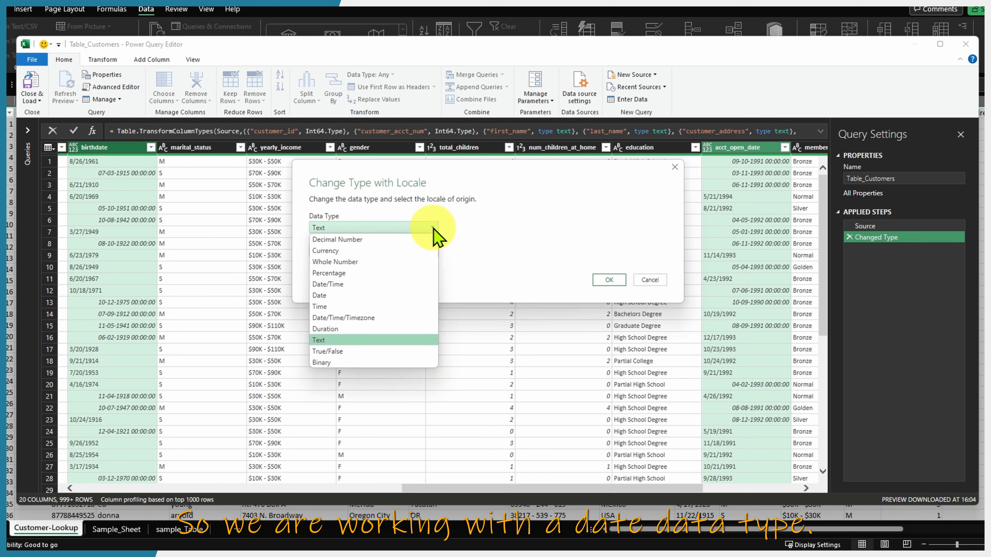
click(359, 296)
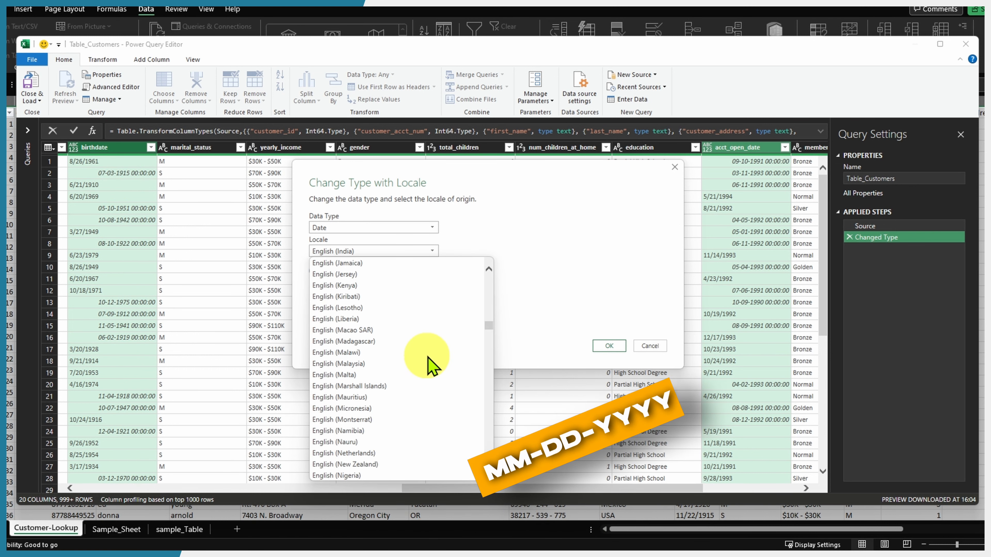
scroll(429, 365, down, 2)
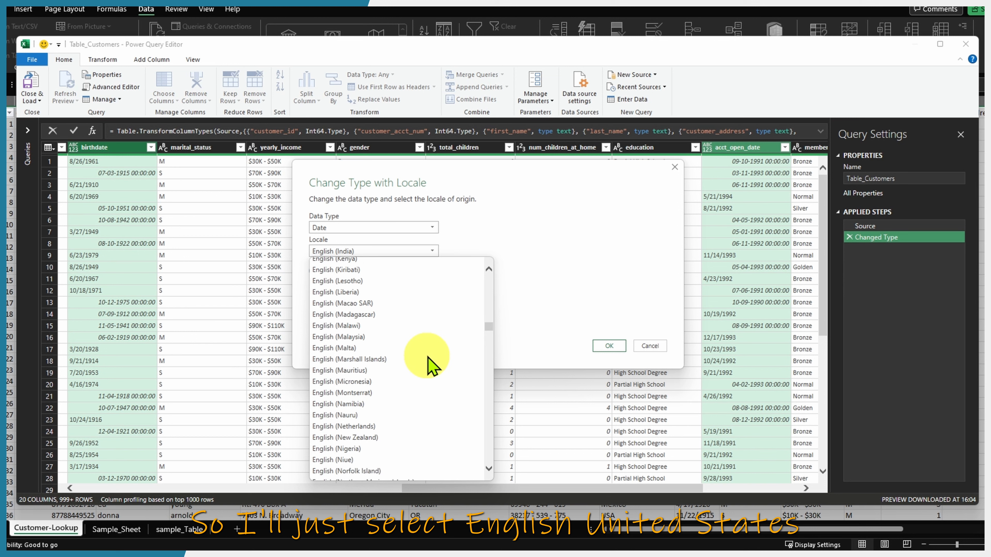
scroll(427, 365, down, 10)
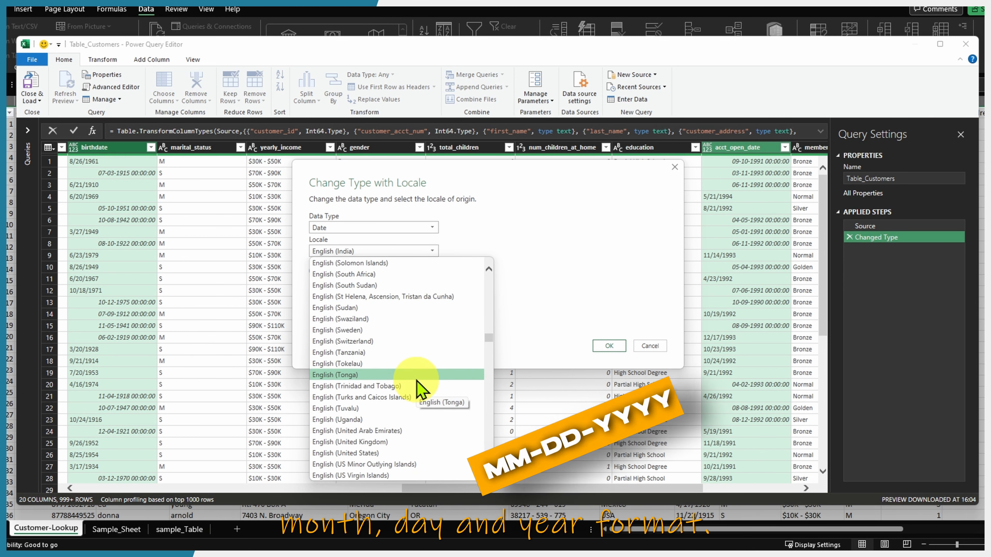
click(375, 454)
click(611, 346)
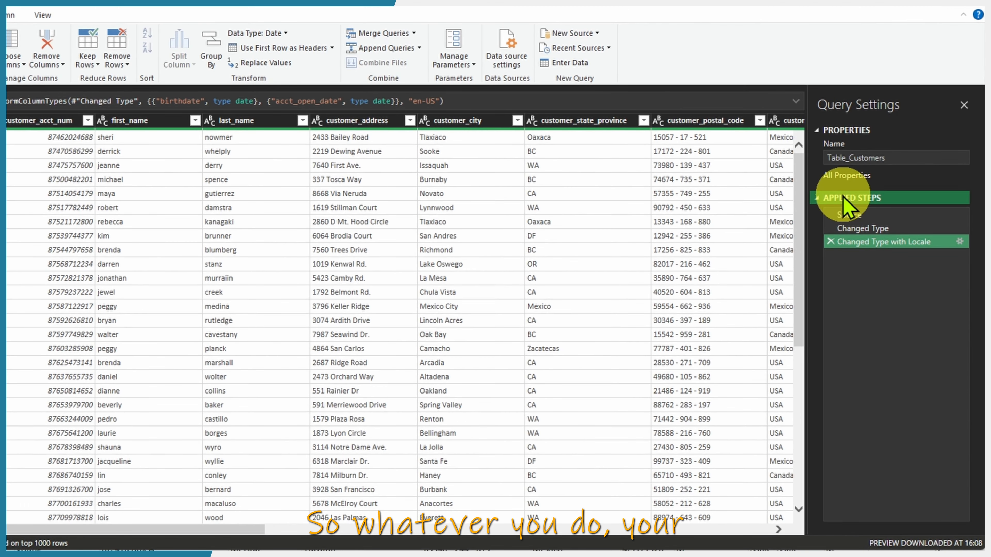
Step: View the query preview at the Changed Type applied step
click(881, 231)
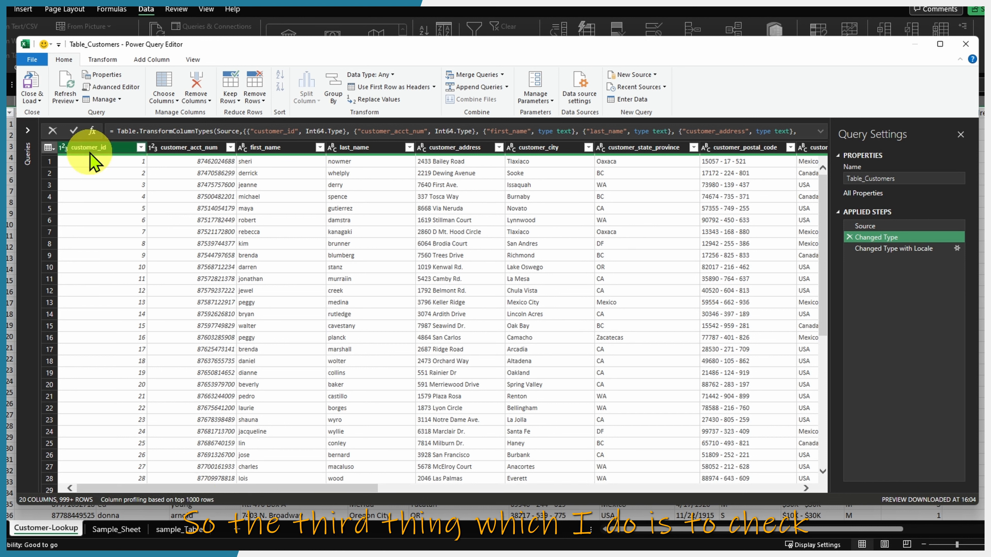
Step: Check the data types assigned to the customer columns at the Changed Type applied step
click(80, 150)
click(214, 150)
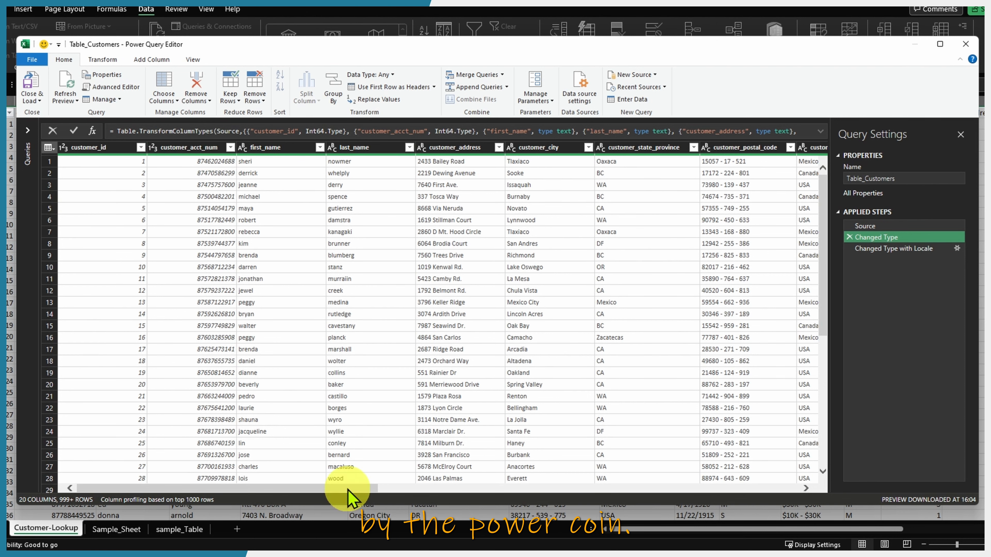
drag(349, 491, 535, 503)
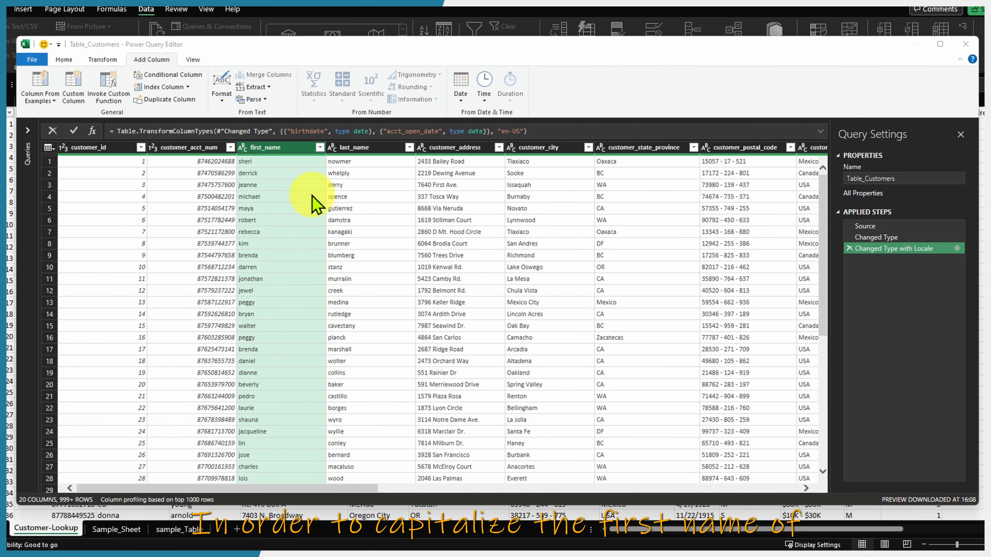
Step: Try capitalizing each word of the first_name column in place, and delete the resulting applied step
click(222, 93)
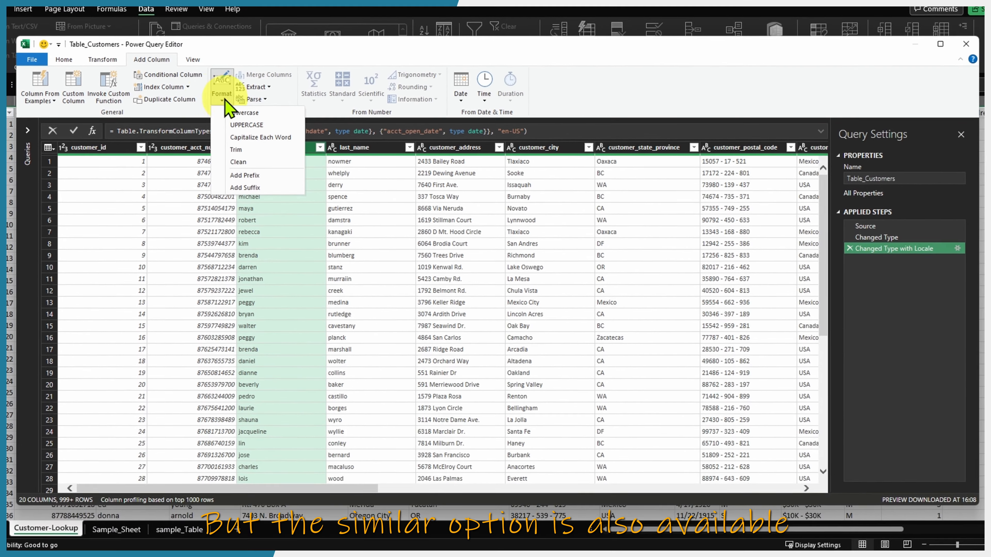
click(86, 29)
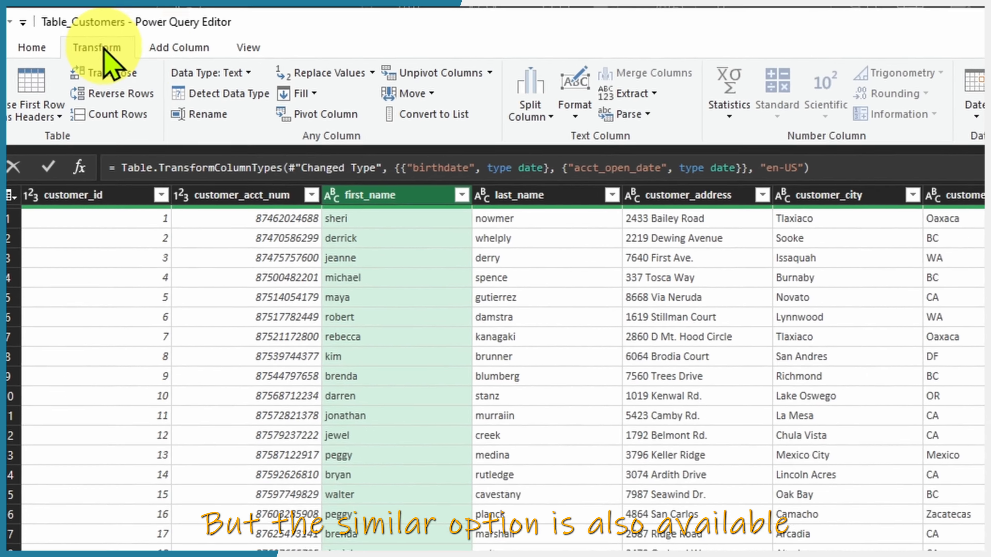
click(416, 90)
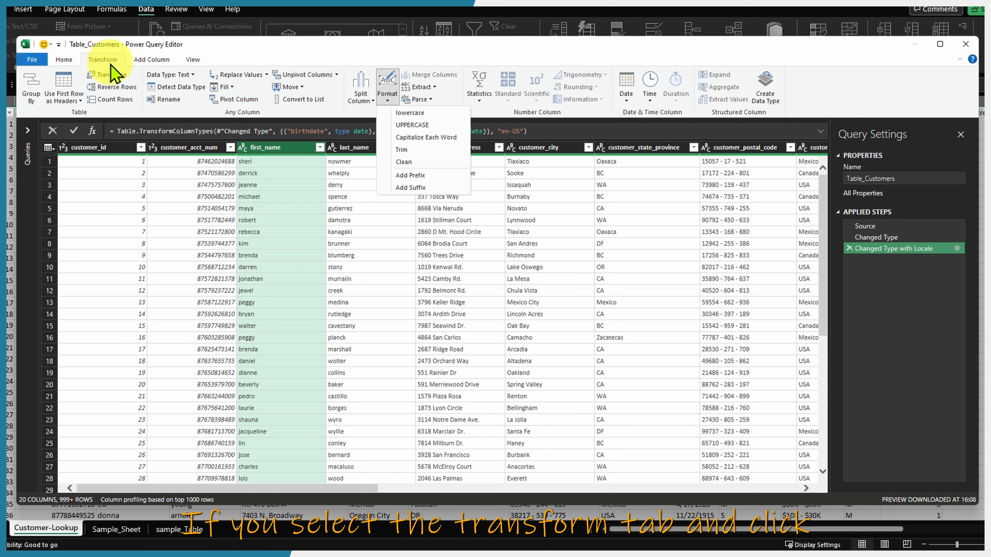
click(431, 141)
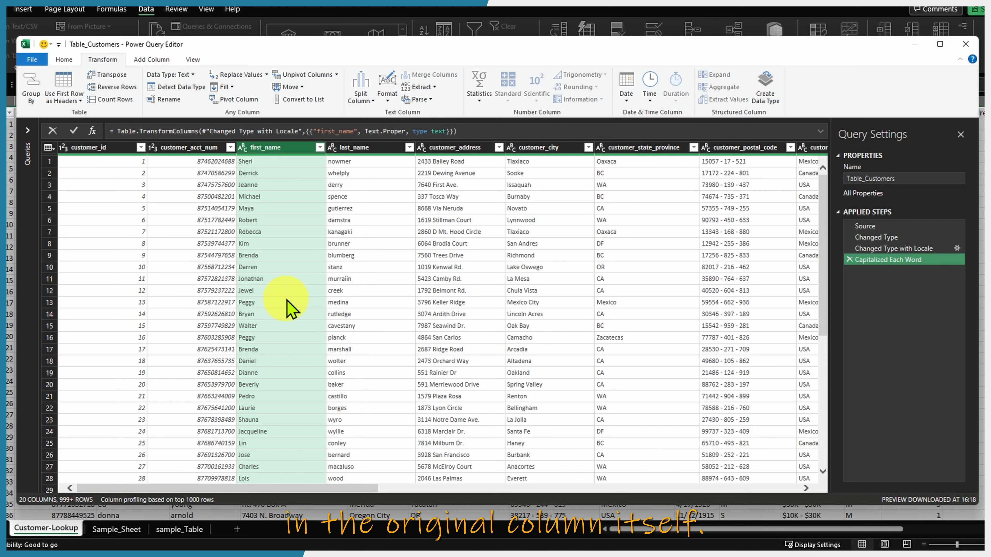
click(850, 259)
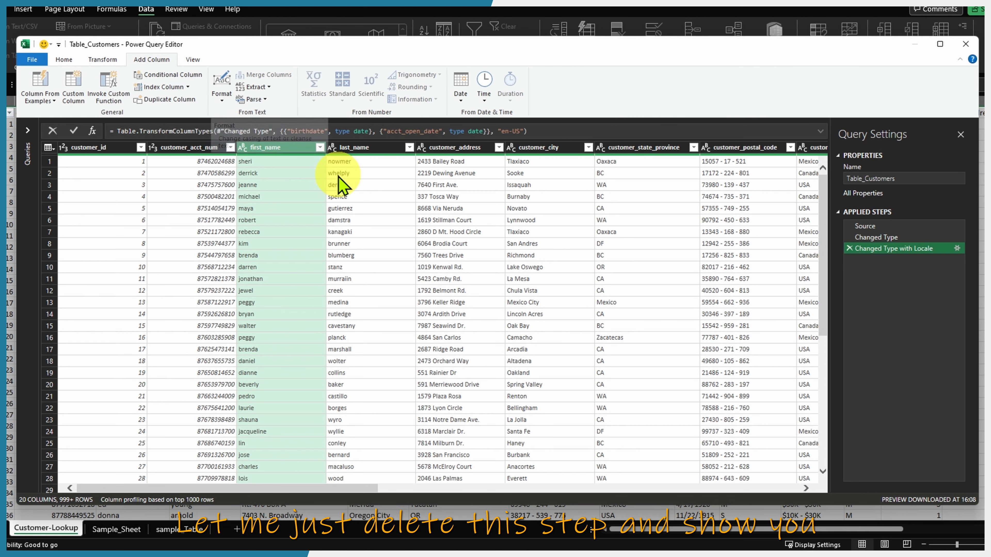
Step: Try adding a separate column that contains the first_name values with each word capitalized
click(133, 54)
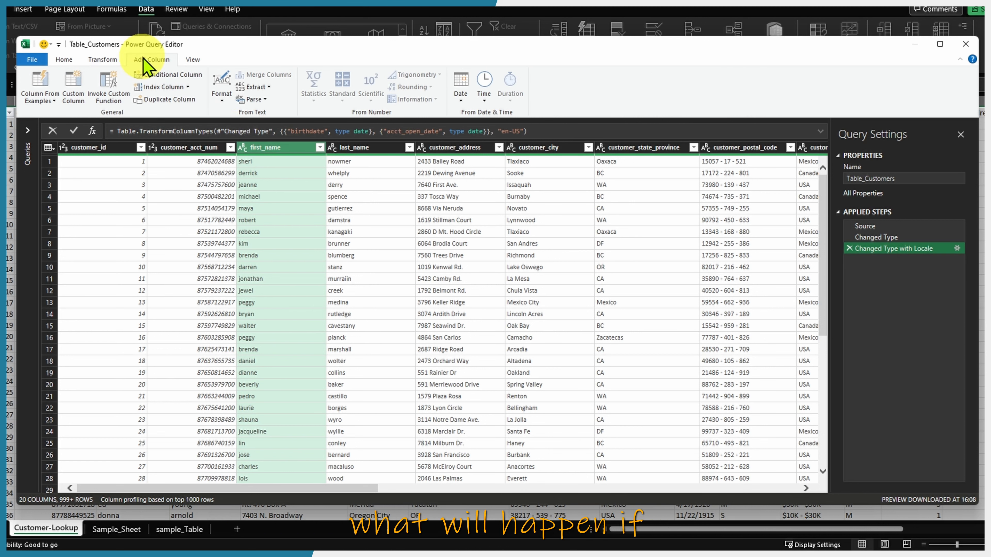
click(221, 91)
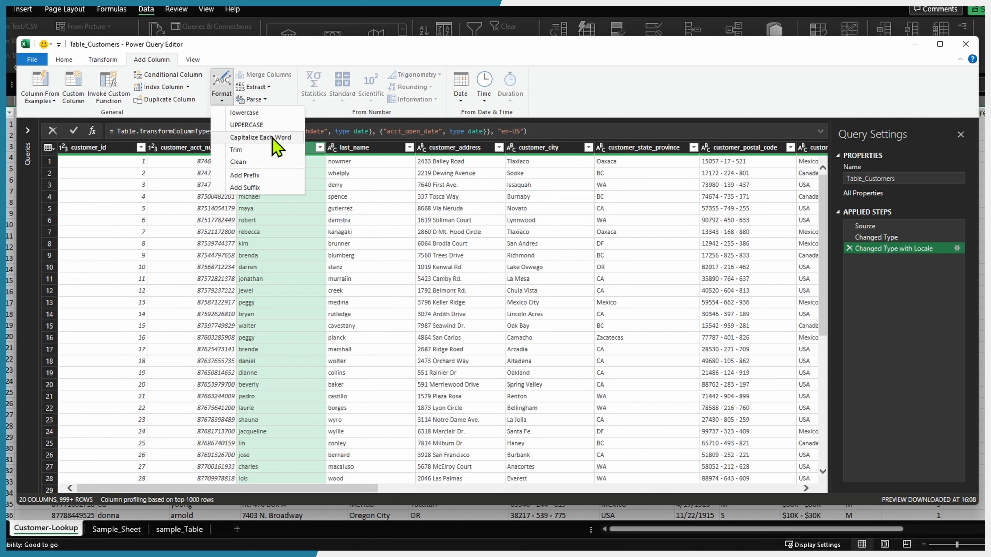
click(261, 137)
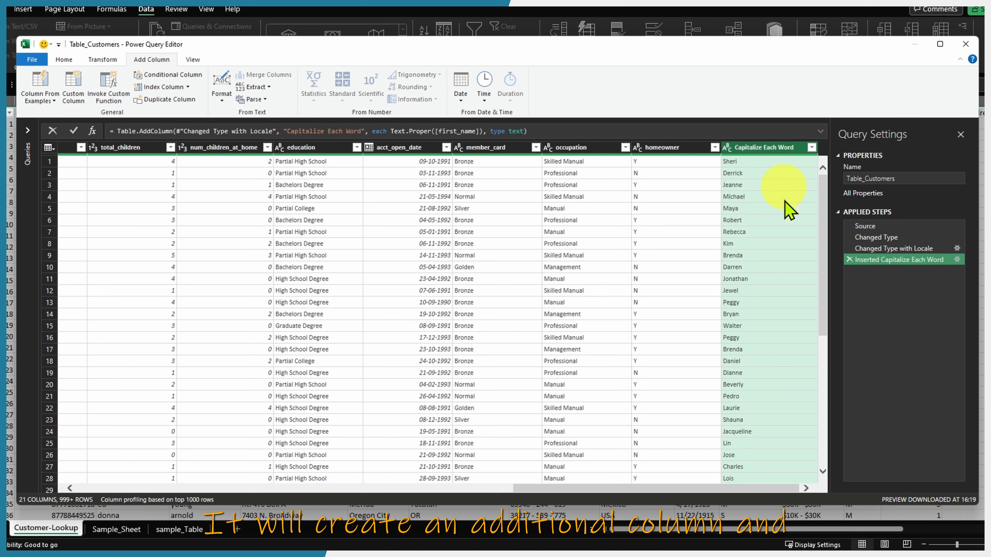
drag(691, 489, 261, 505)
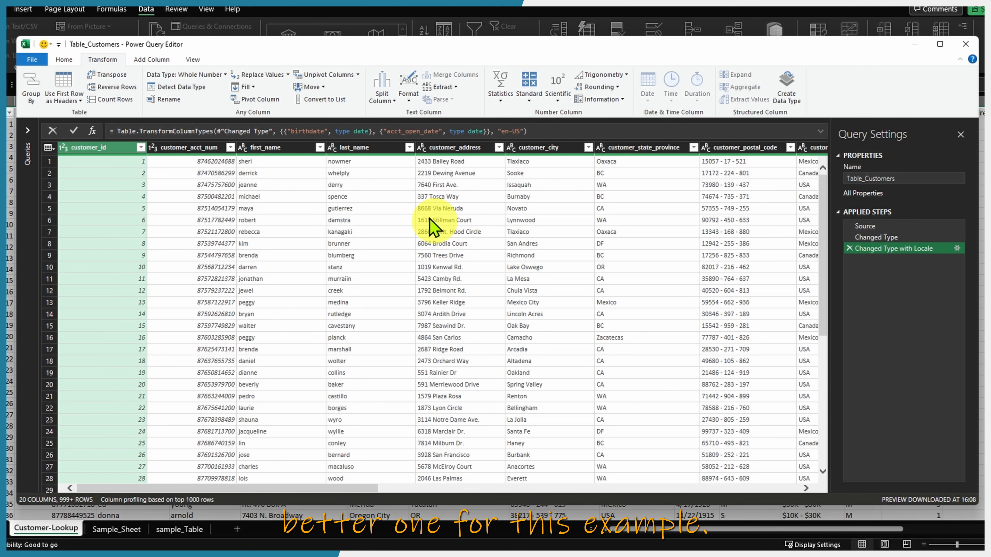
Step: Capitalize each word in the first_name and last_name columns together, transforming the original columns in place
click(275, 147)
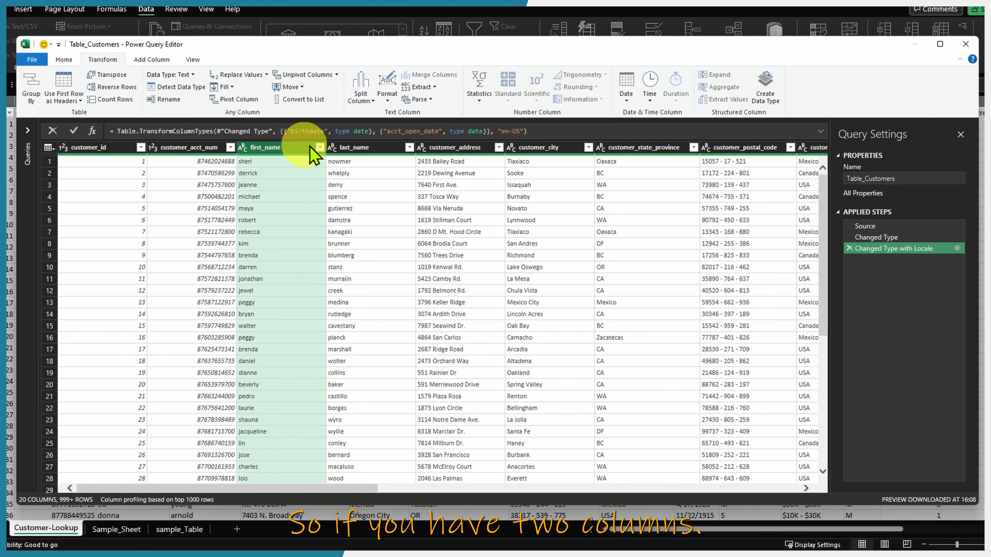
ctrl+click(353, 147)
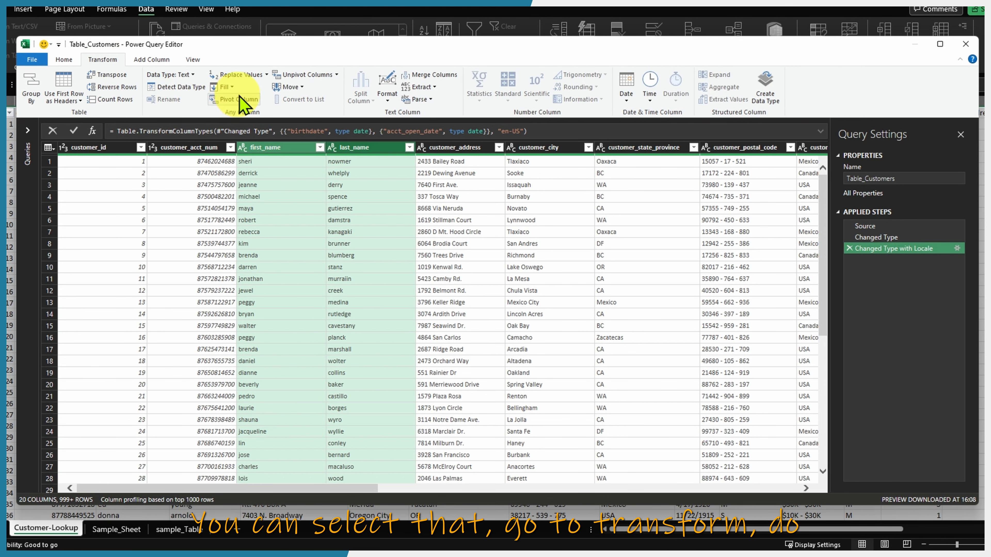
click(386, 98)
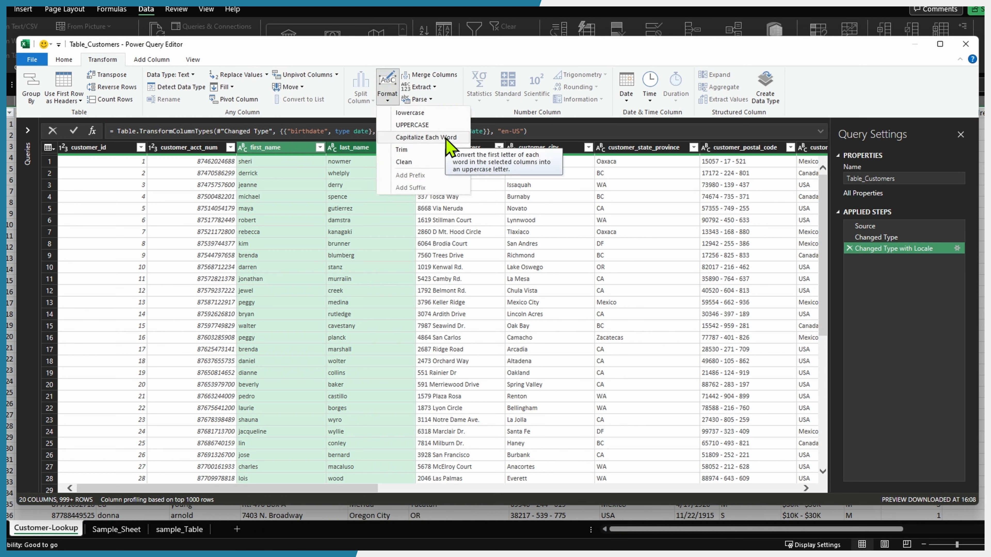
click(144, 60)
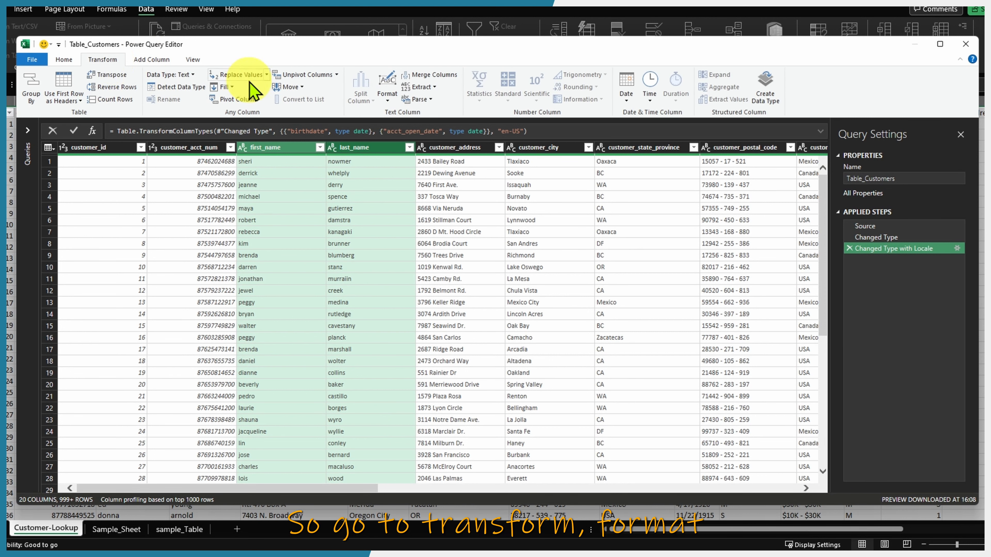
click(392, 97)
click(436, 146)
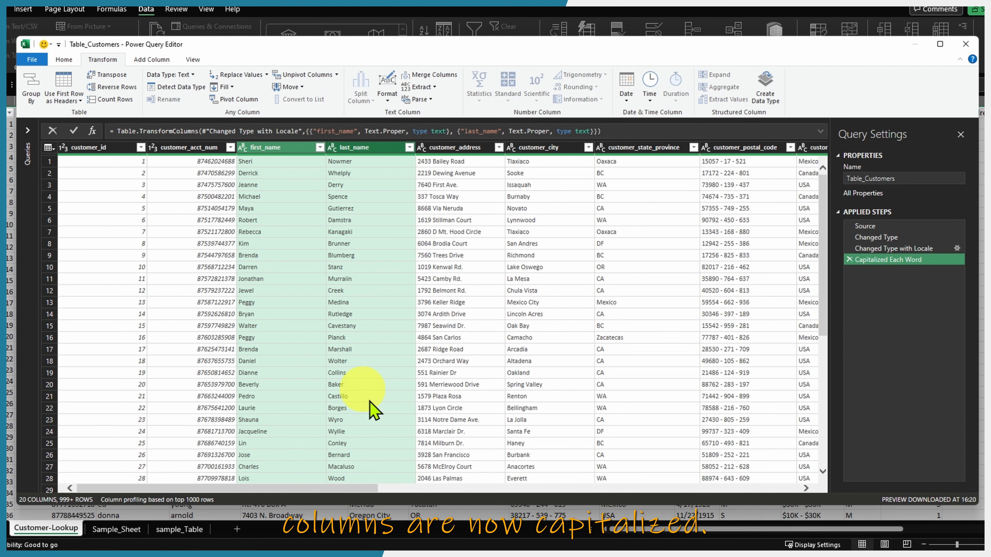
Step: Split the customer_postal_code column by a custom hyphen delimiter at each occurrence of the delimiter
click(505, 148)
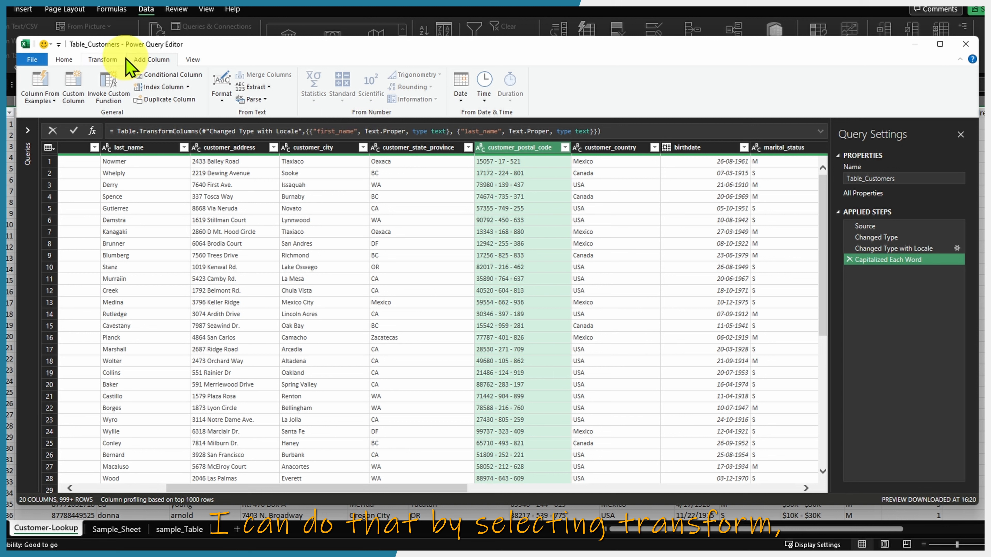
click(102, 59)
click(360, 91)
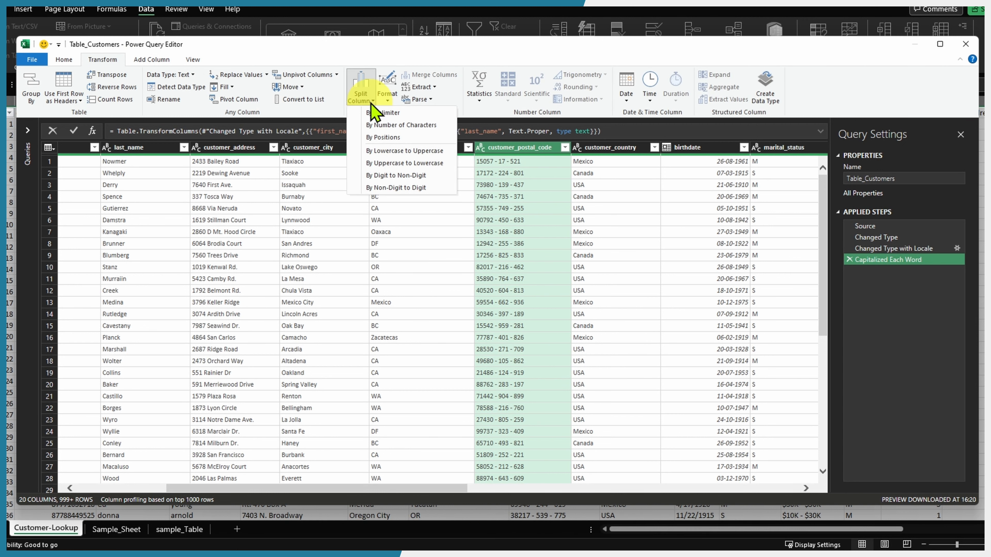
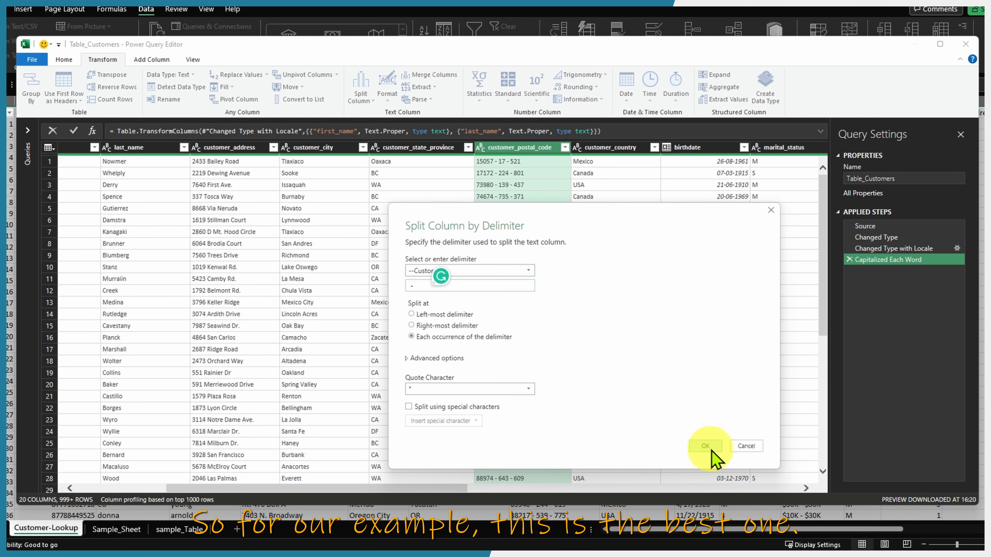
click(706, 446)
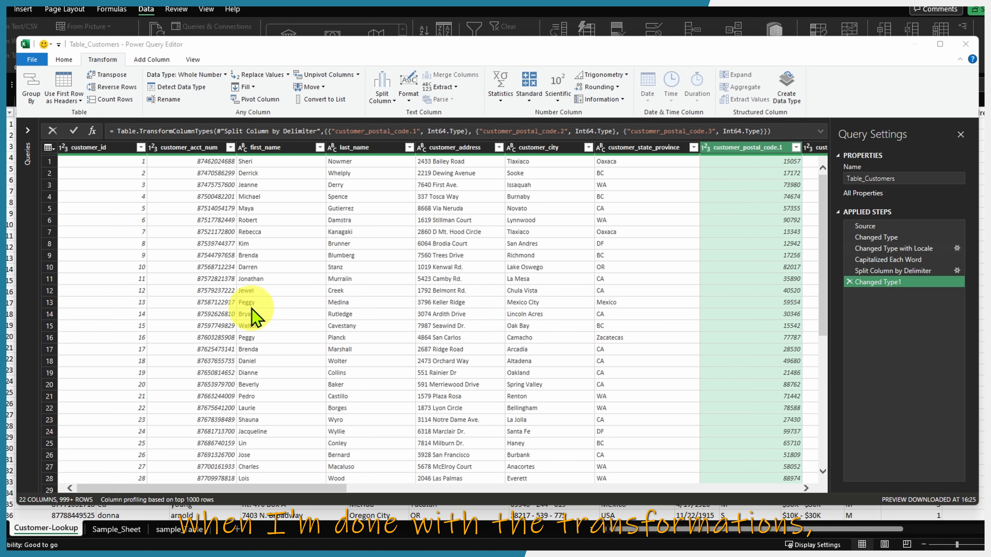
Step: Close the query and load its result as a table on a new worksheet
click(63, 60)
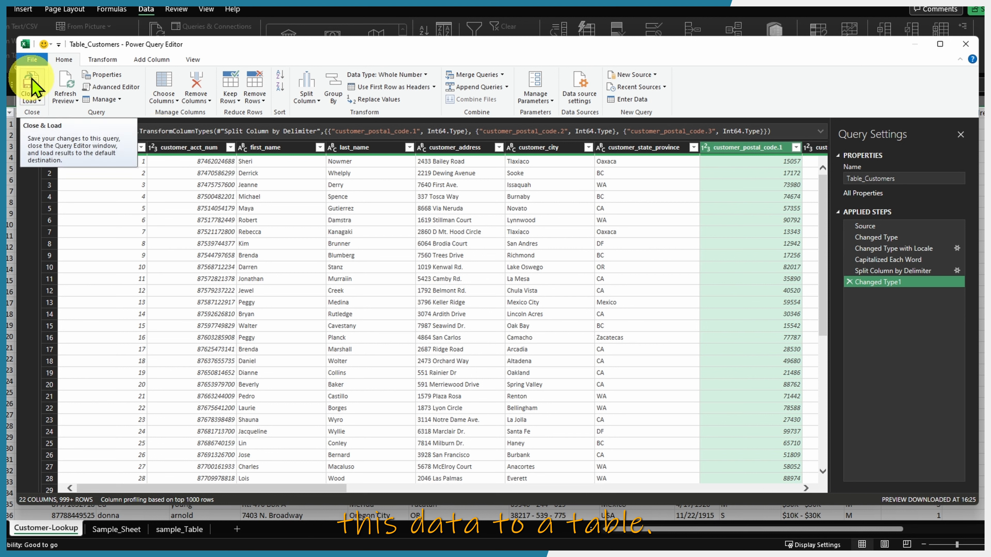
click(38, 101)
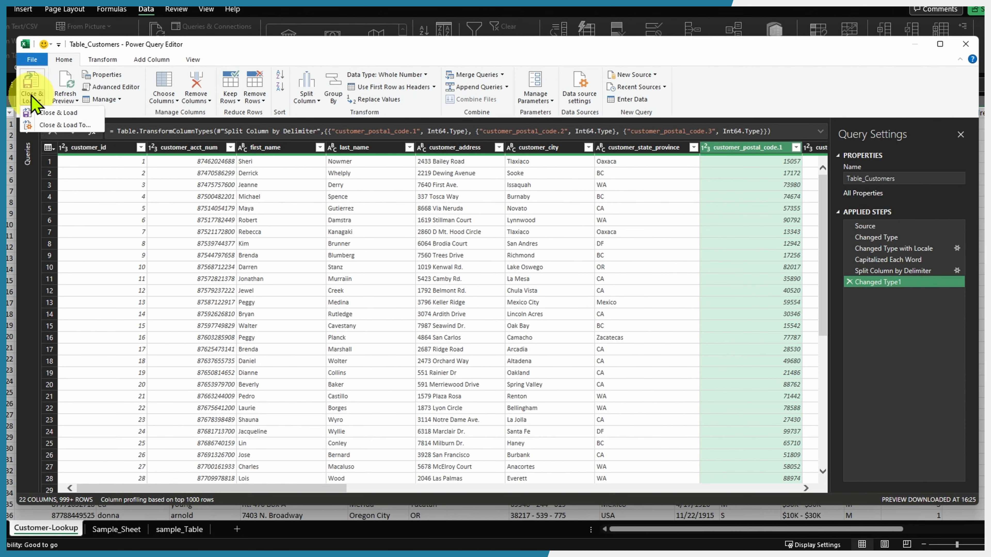
click(59, 126)
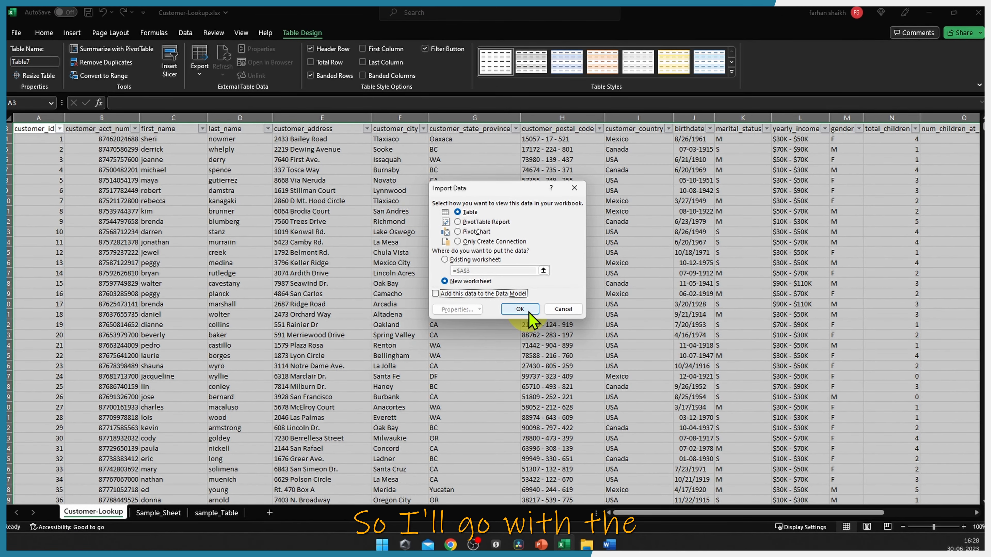
click(520, 309)
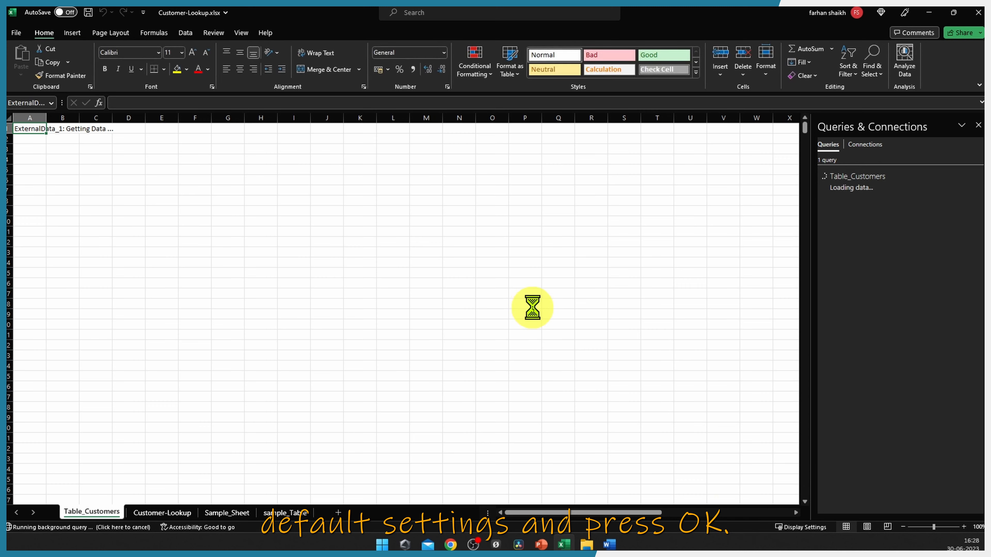
Step: Review row 7 of the loaded table from the customer_address column across to the birthdate column
click(329, 191)
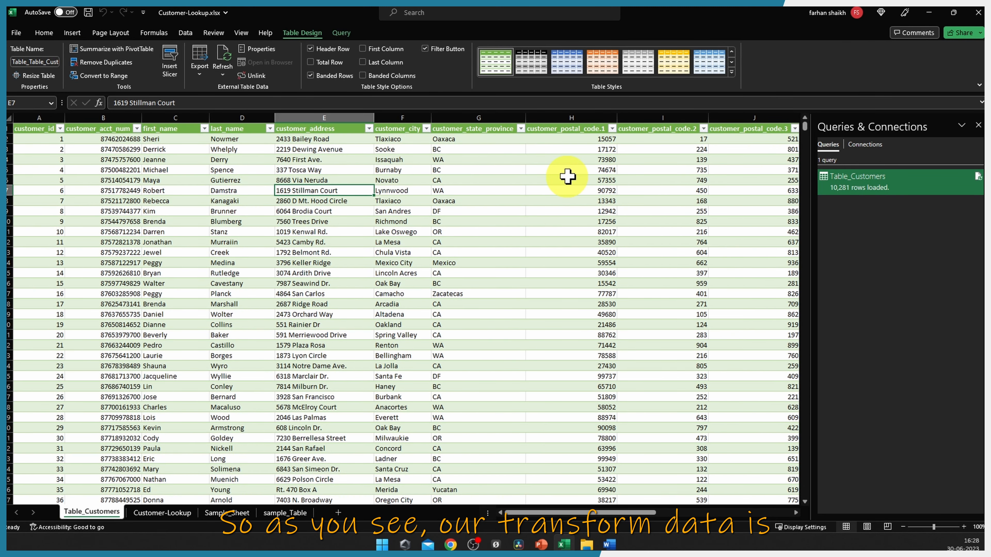
key(Right)
key(Right)
key(Right)
key(Right)
key(Right)
key(Right)
key(Right)
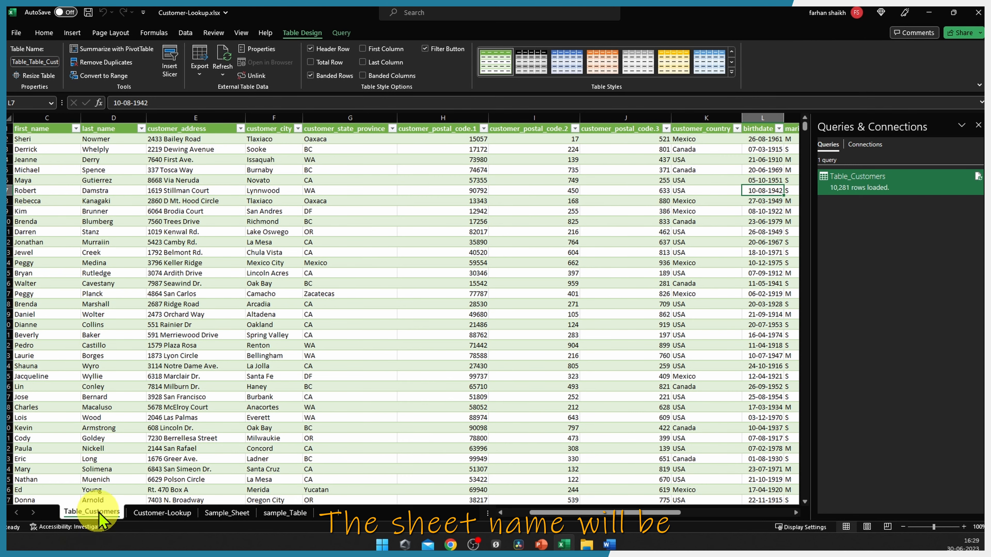
Step: Inspect the loaded table's name and the options available for the Table_Customers query
click(33, 62)
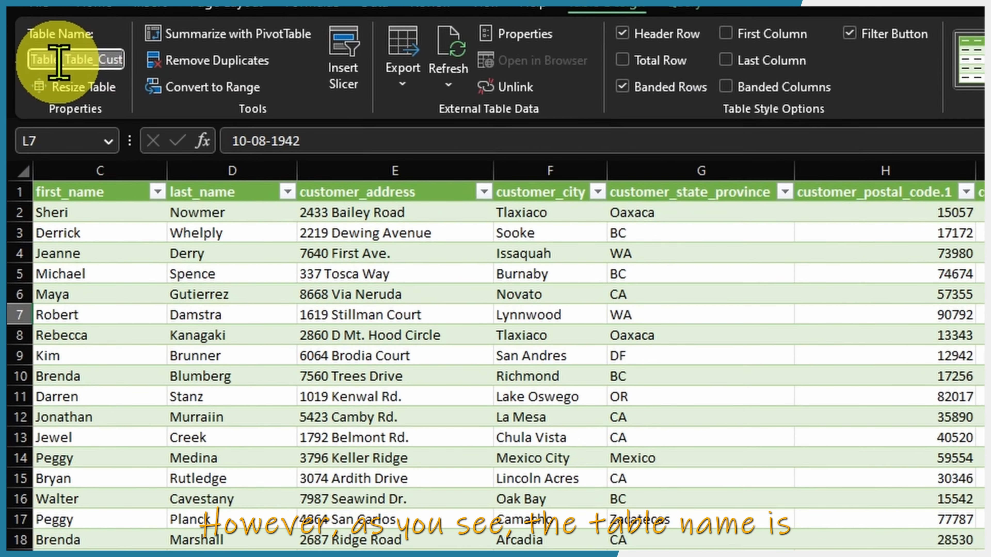
drag(40, 61, 76, 59)
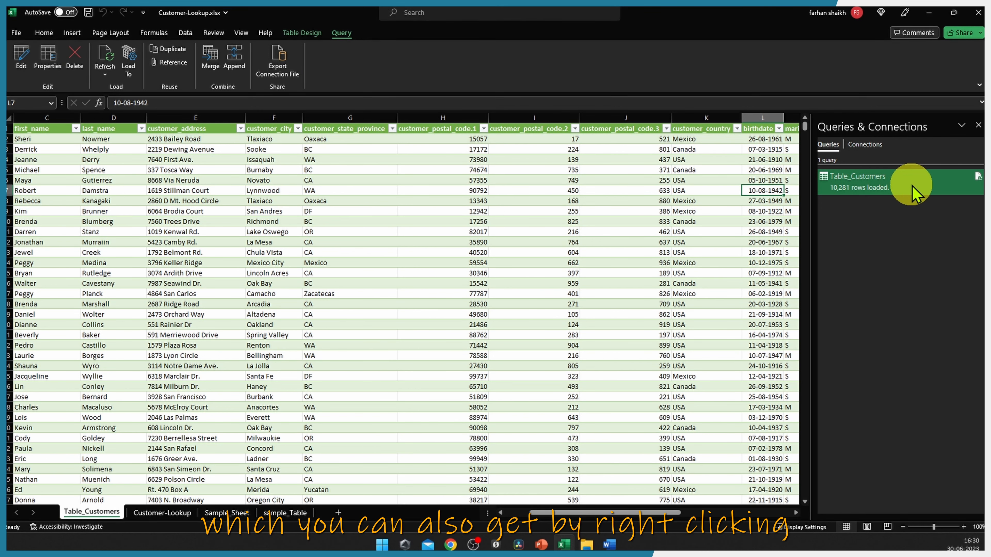
right_click(881, 188)
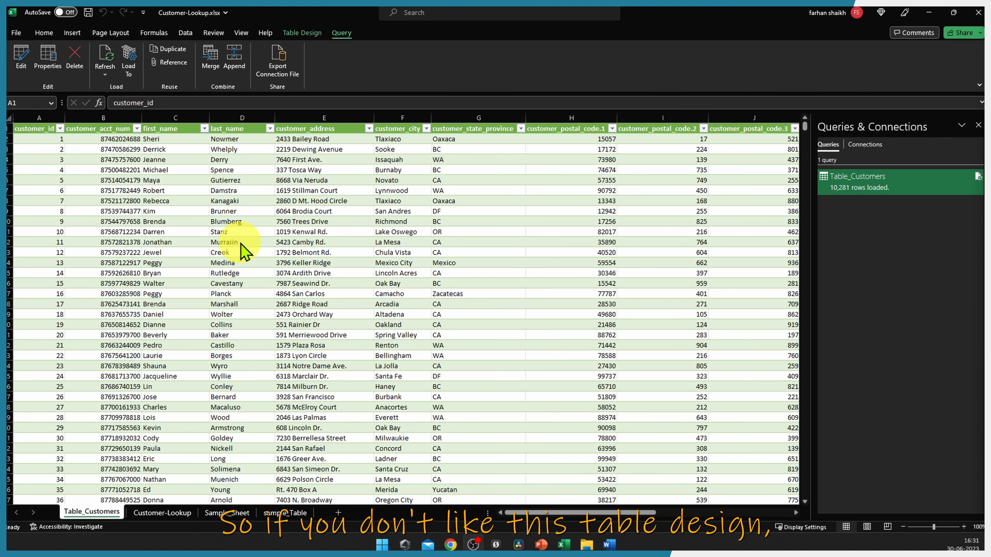
Step: Apply the light table style with a black header row to the whole loaded table and set that style as the default
click(289, 246)
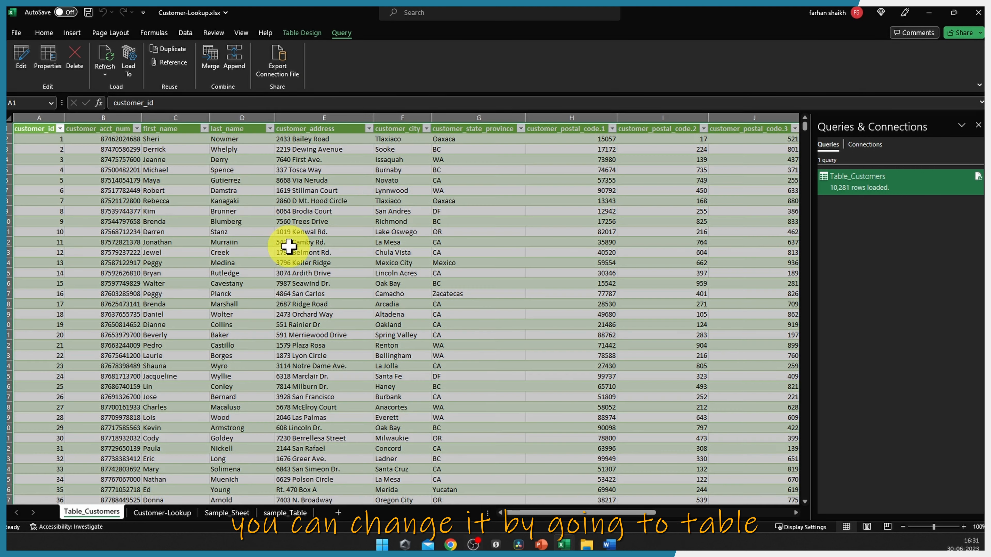
click(302, 33)
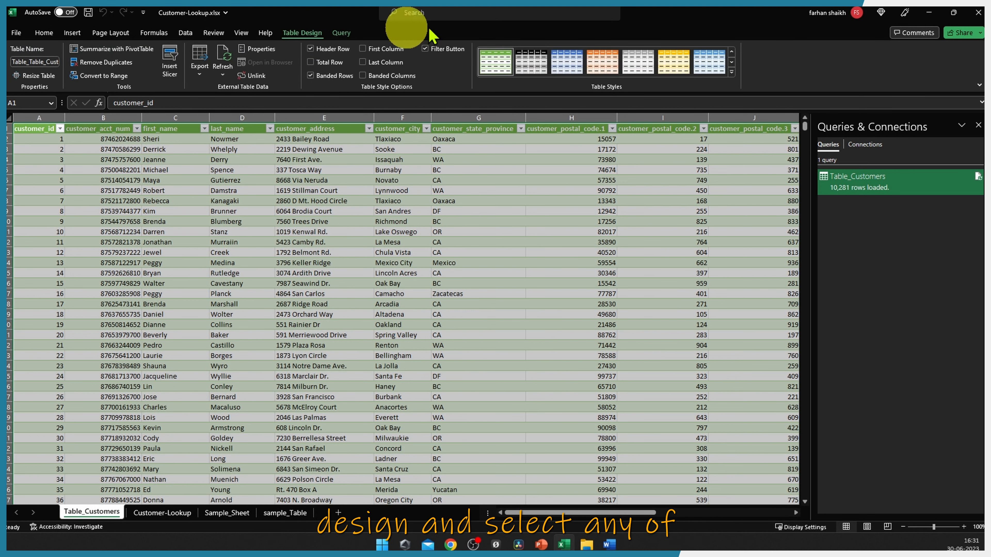
click(736, 74)
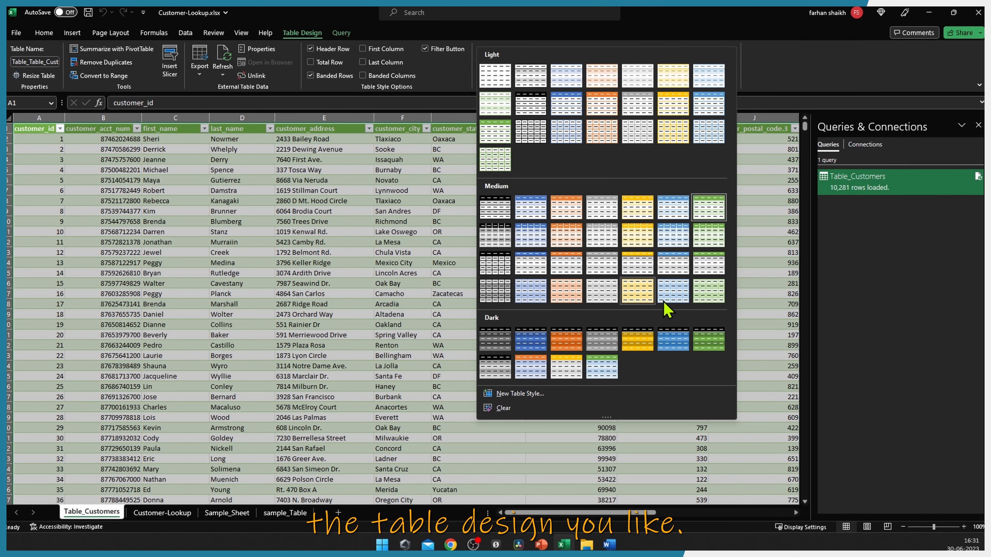
click(530, 103)
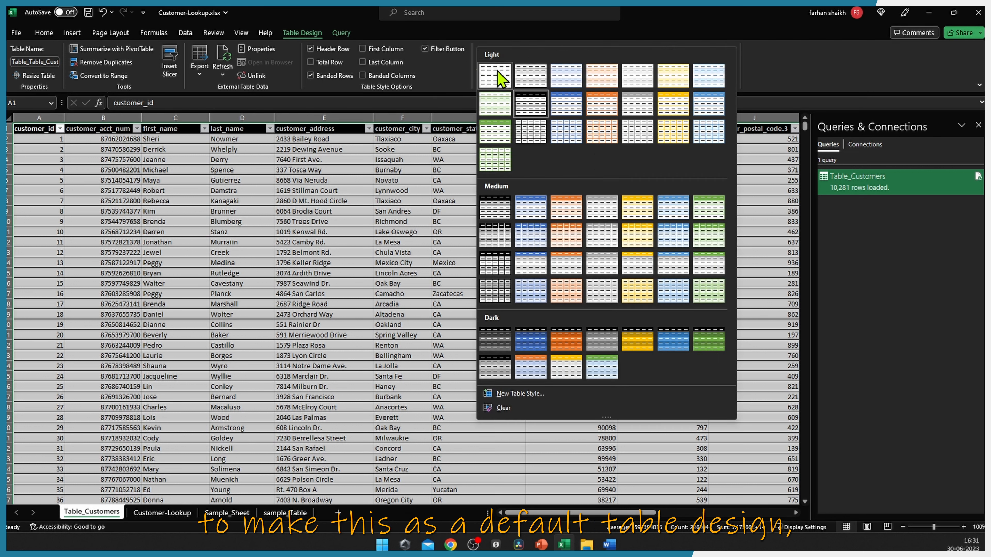
right_click(532, 103)
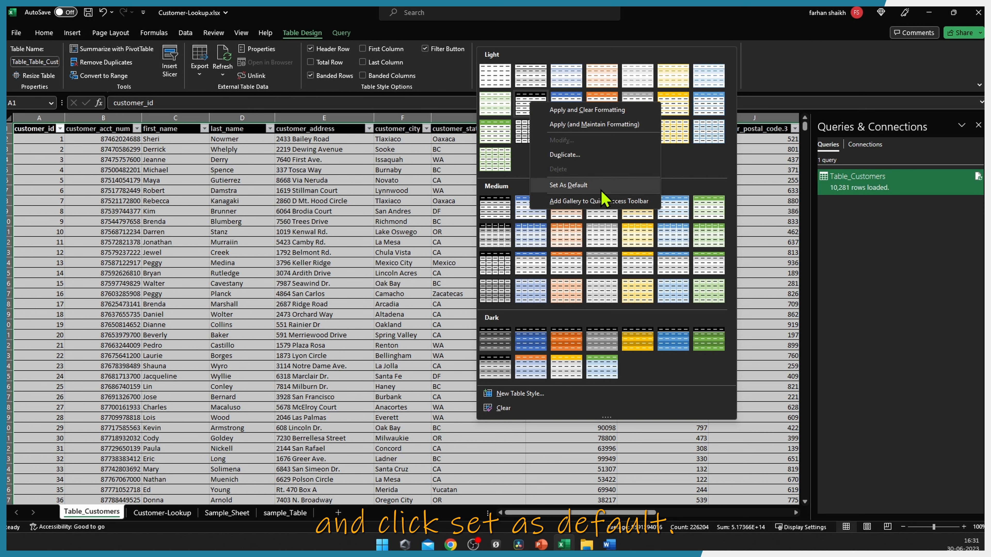
click(586, 185)
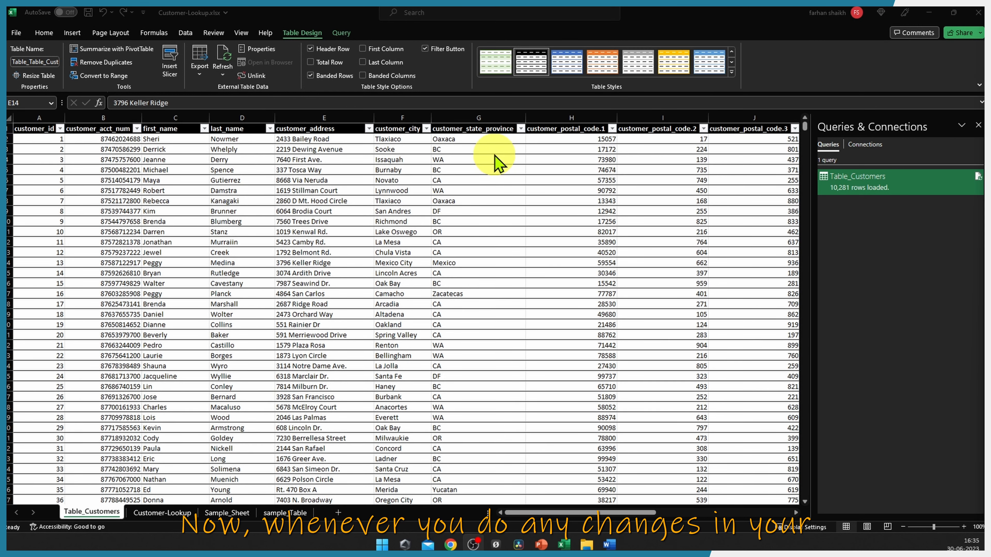
Step: Narrow the customer_state_province column to about the width of its values and refresh the table's data
drag(526, 118, 466, 121)
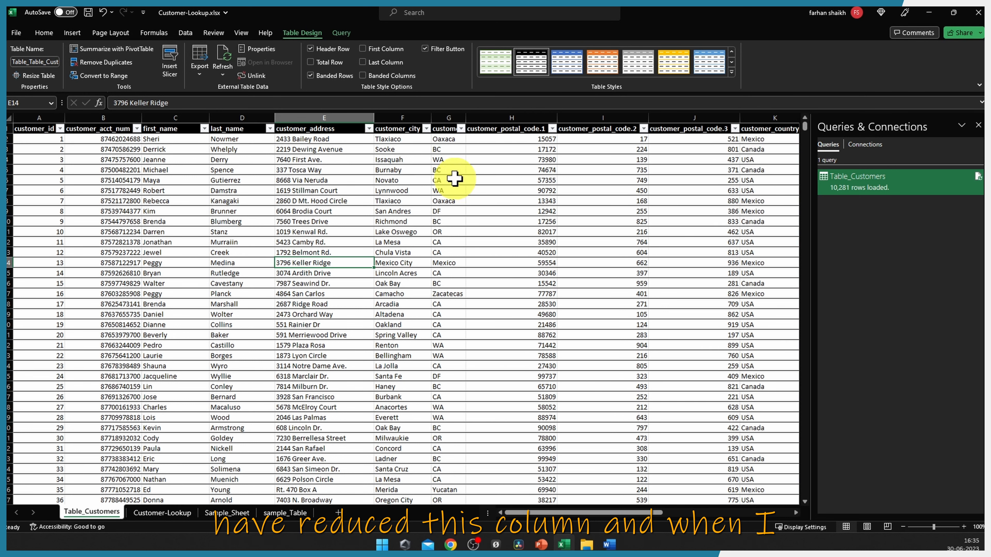
right_click(391, 178)
click(483, 281)
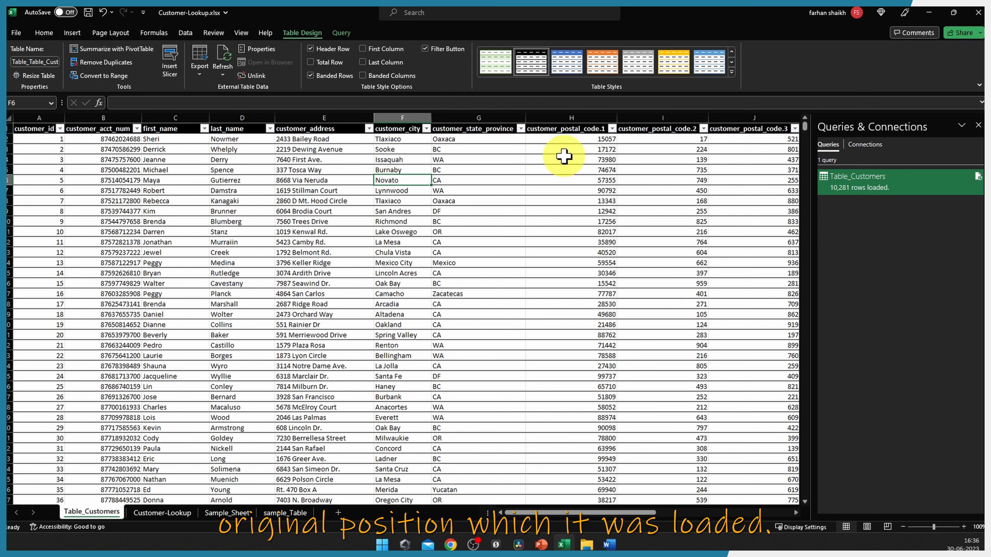
Step: Turn off the Adjust column width option in the loaded table's external data properties
click(494, 190)
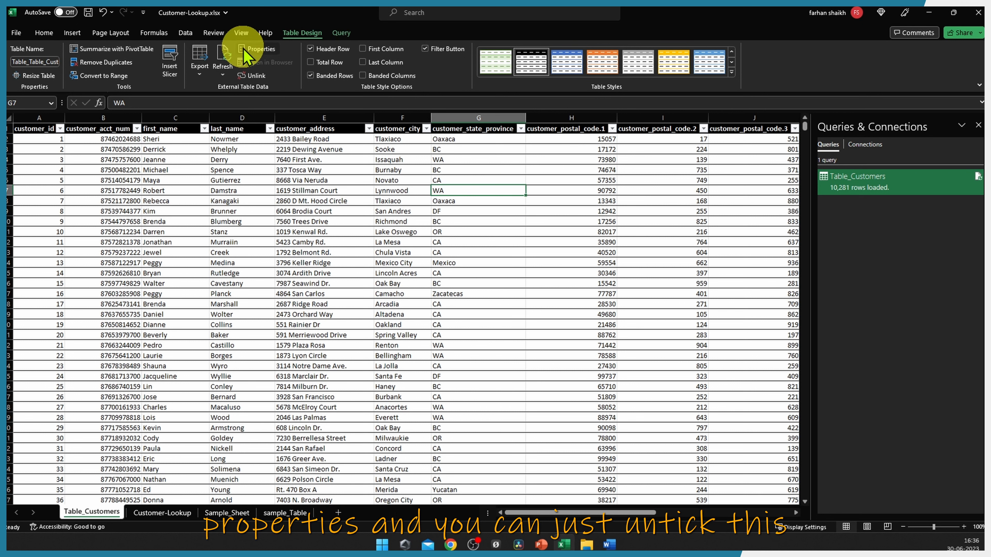
click(258, 49)
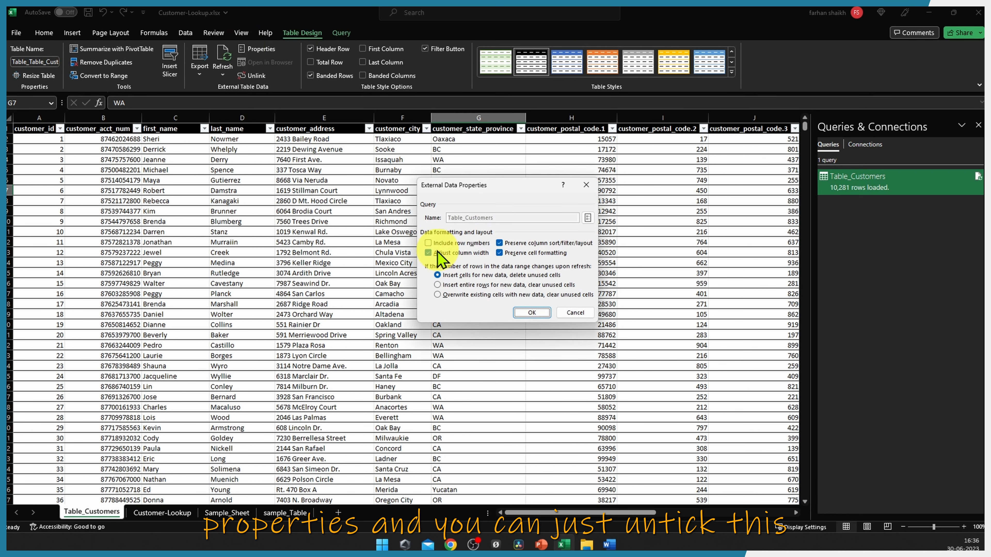
click(533, 313)
Step: Narrow the customer_state_province column again and refresh the table to test the changed width setting
drag(524, 119, 469, 120)
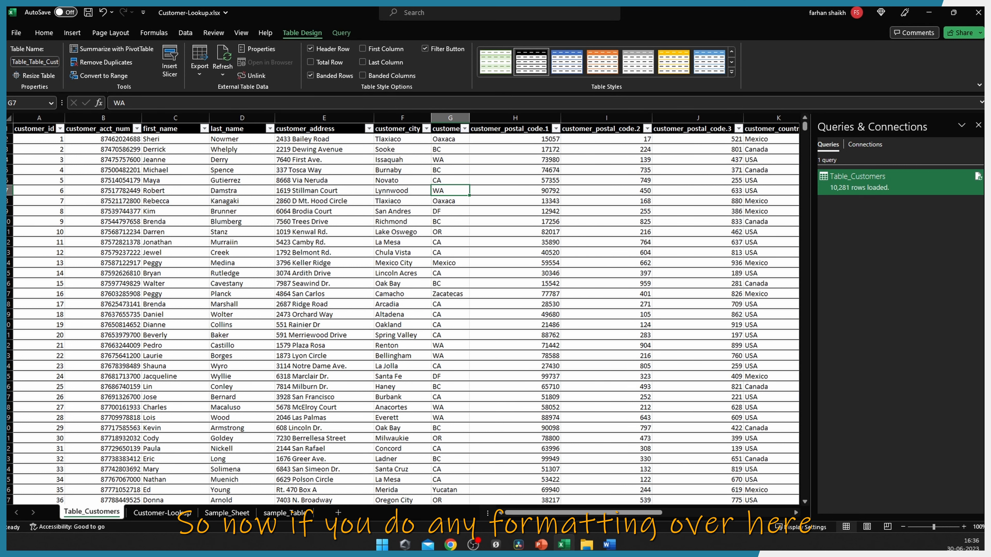
right_click(410, 192)
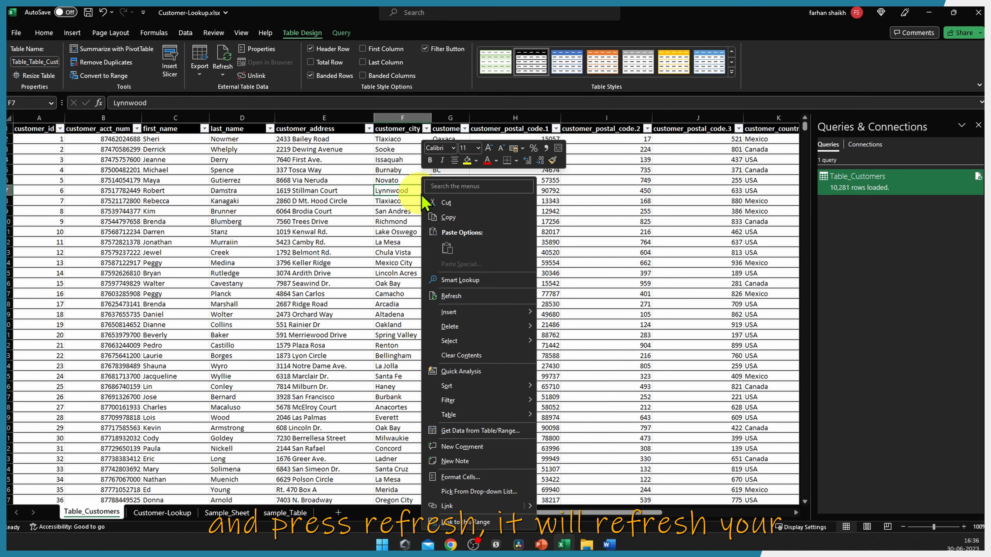
click(481, 298)
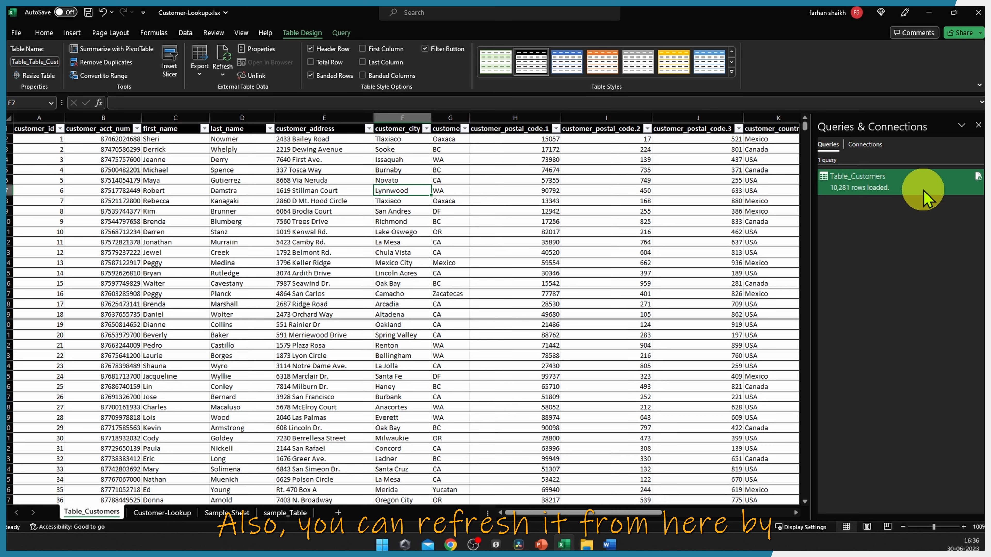
Step: Examine the other places to refresh the data: the Table_Customers query's options and the workbook's Refresh All choices
right_click(928, 199)
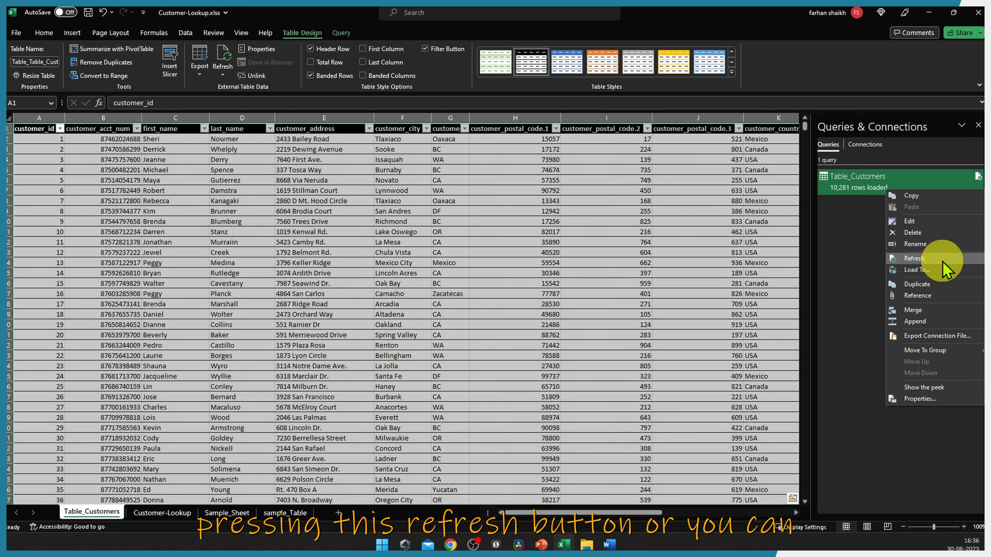
click(303, 221)
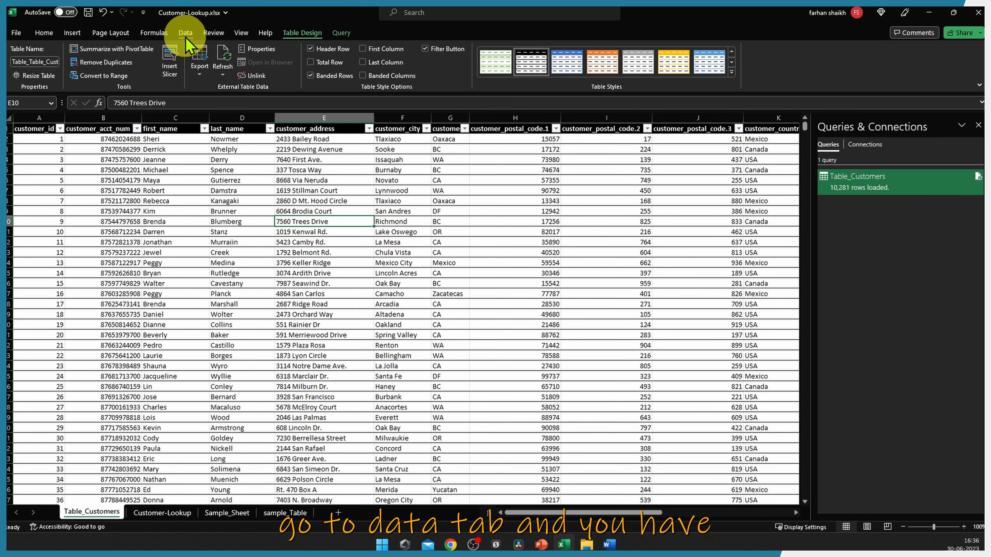
click(185, 33)
click(172, 63)
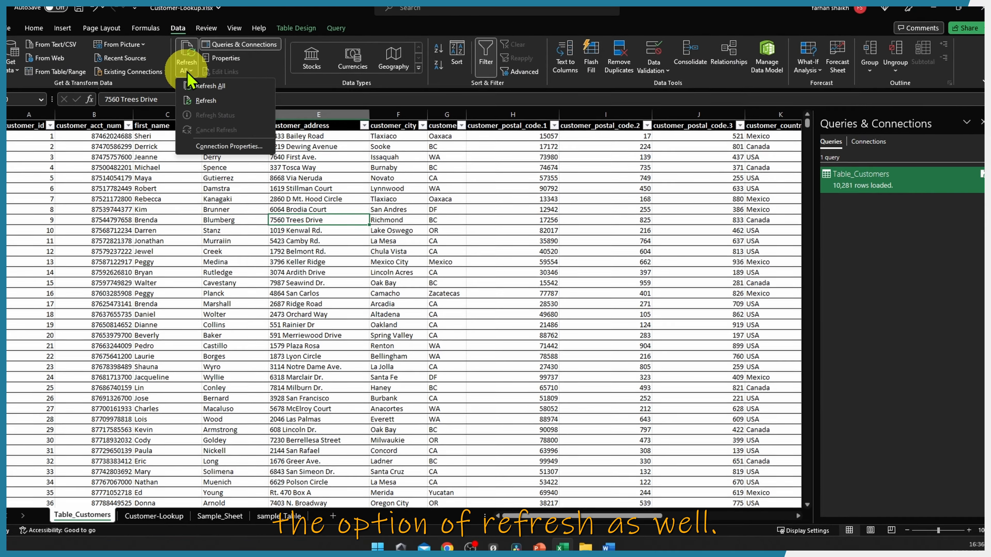
click(403, 252)
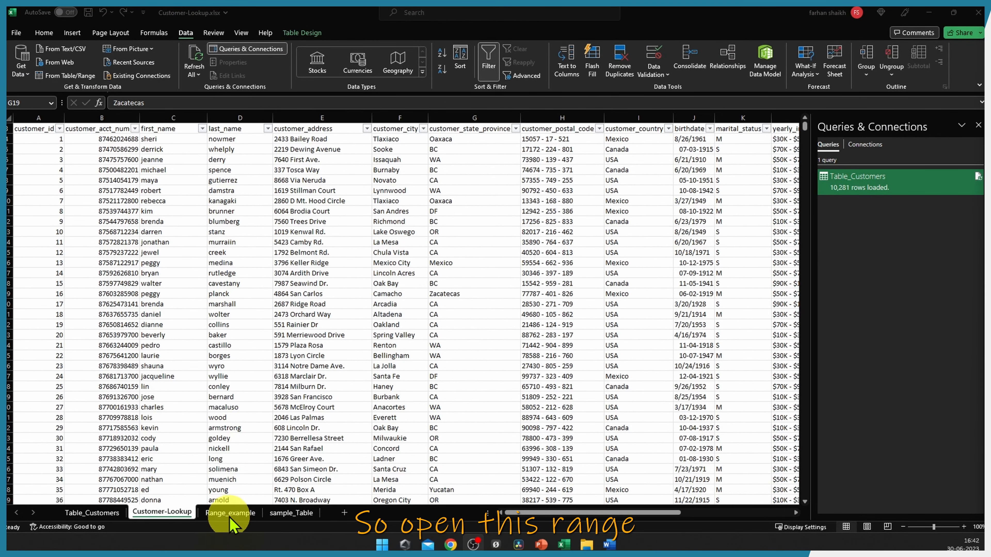
Step: Open the Range_example sheet and try to create a query from its plain data range, cancelling the table conversion
click(232, 509)
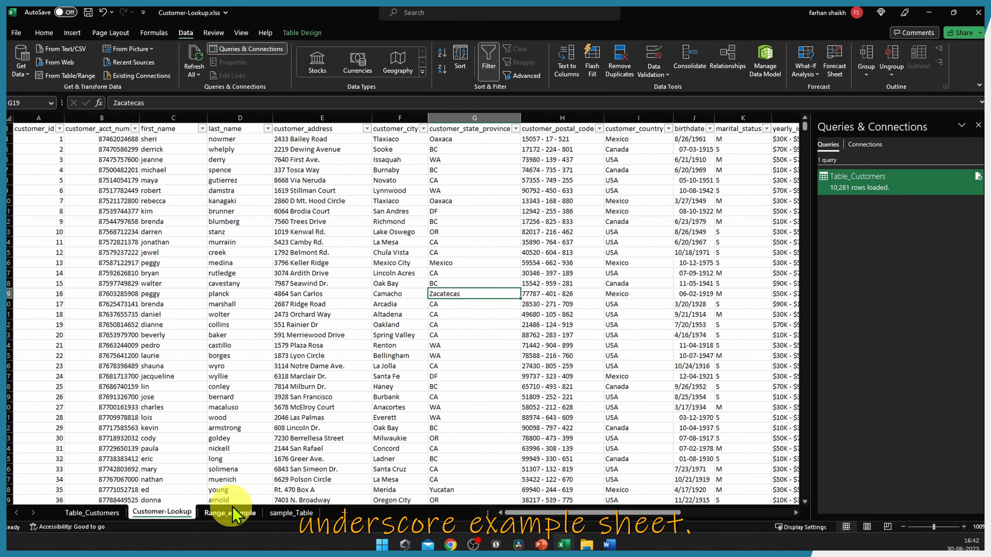
click(230, 515)
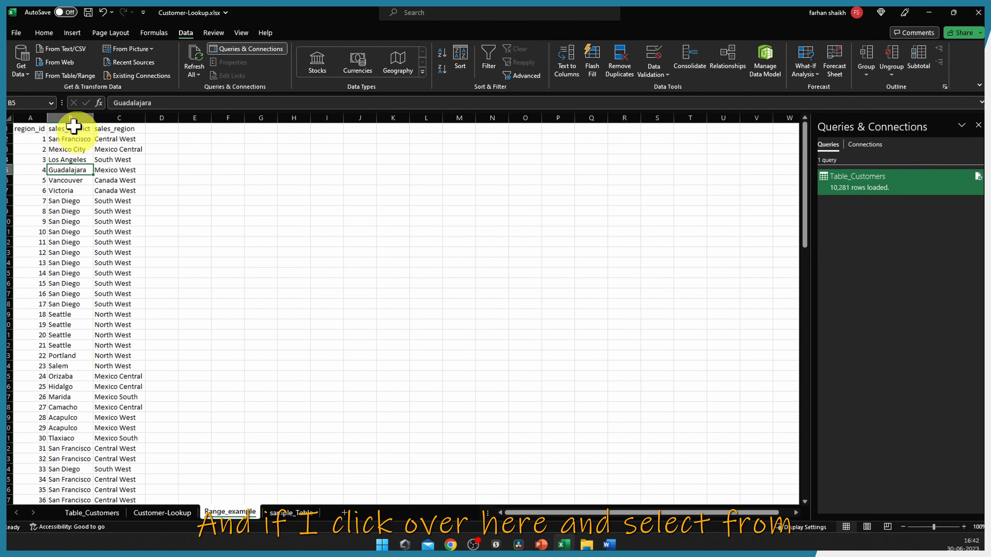
click(56, 77)
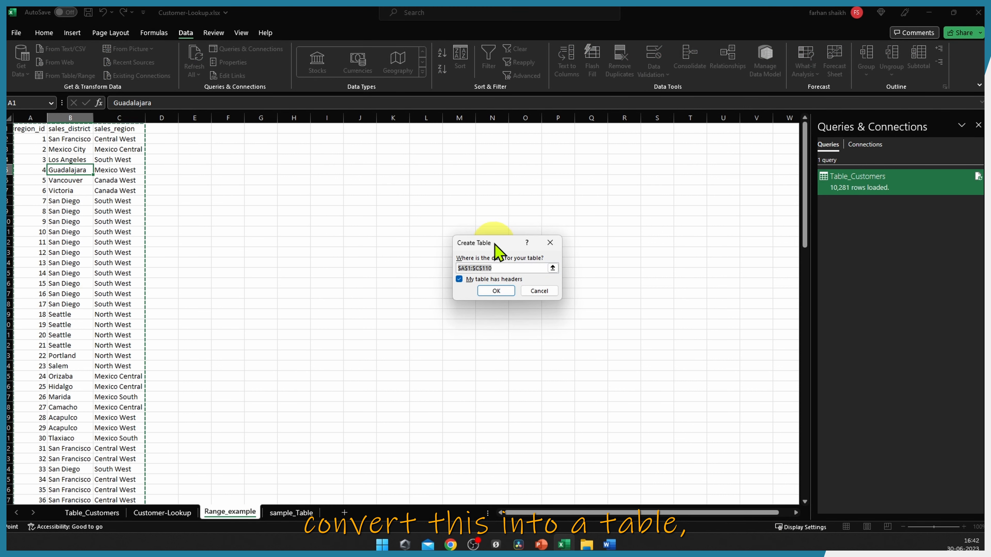
click(548, 291)
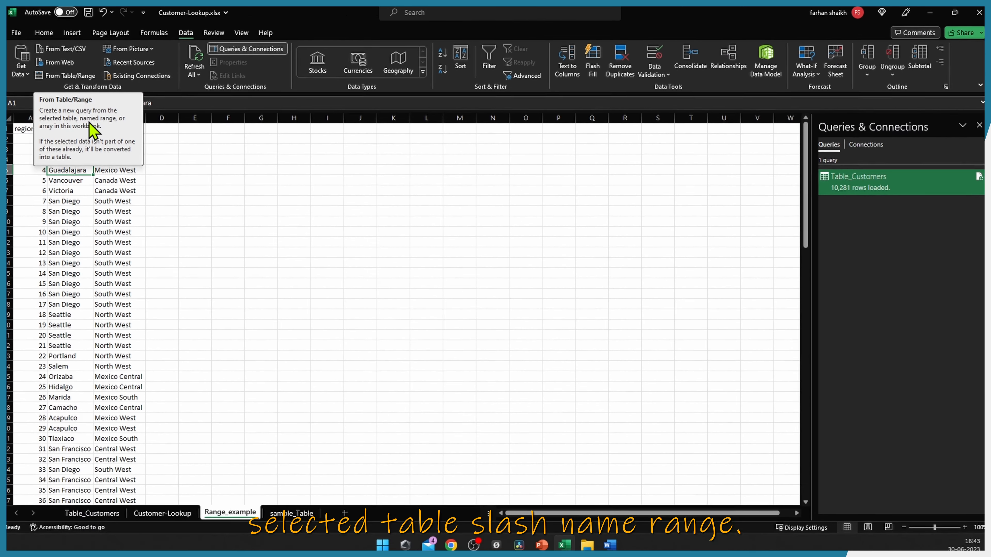
Step: Select the whole region data range on the Range_example sheet and name it Sample_Range
click(252, 180)
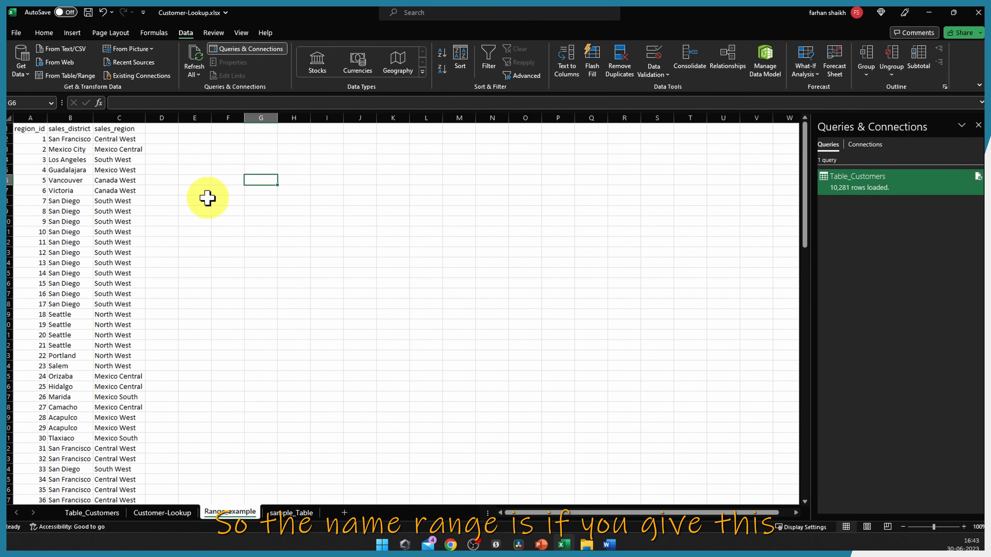
click(127, 190)
scroll(192, 332, down, 6)
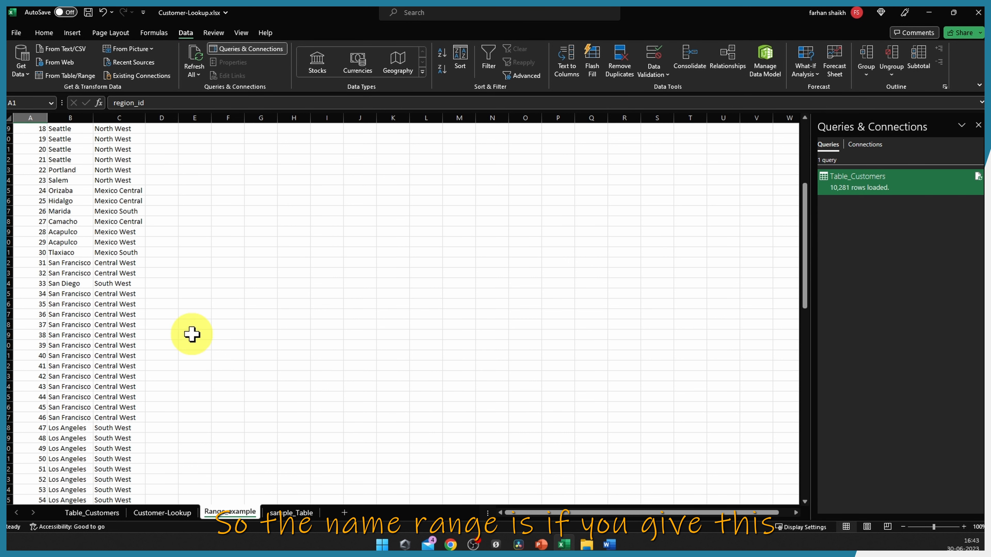
scroll(96, 254, up, 6)
click(70, 232)
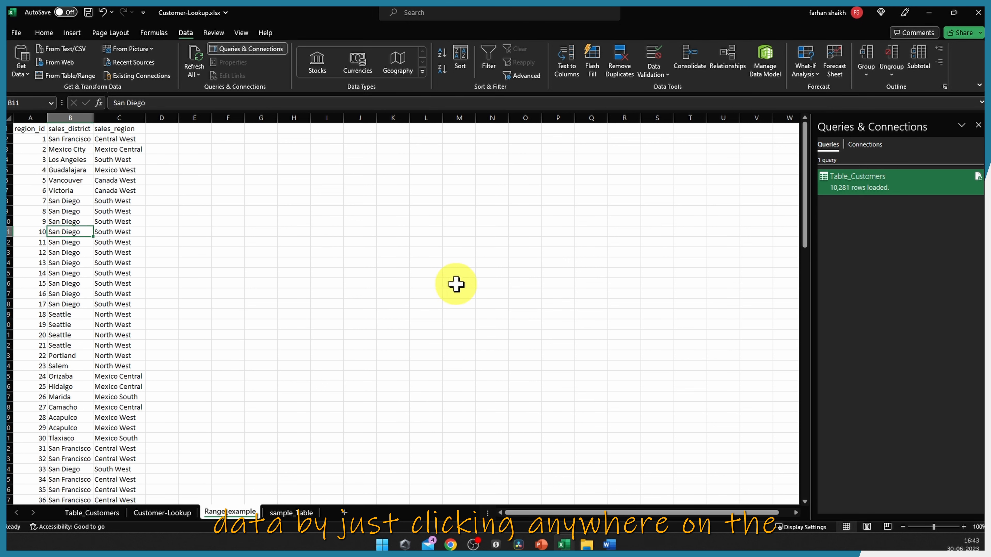
key(ctrl+a)
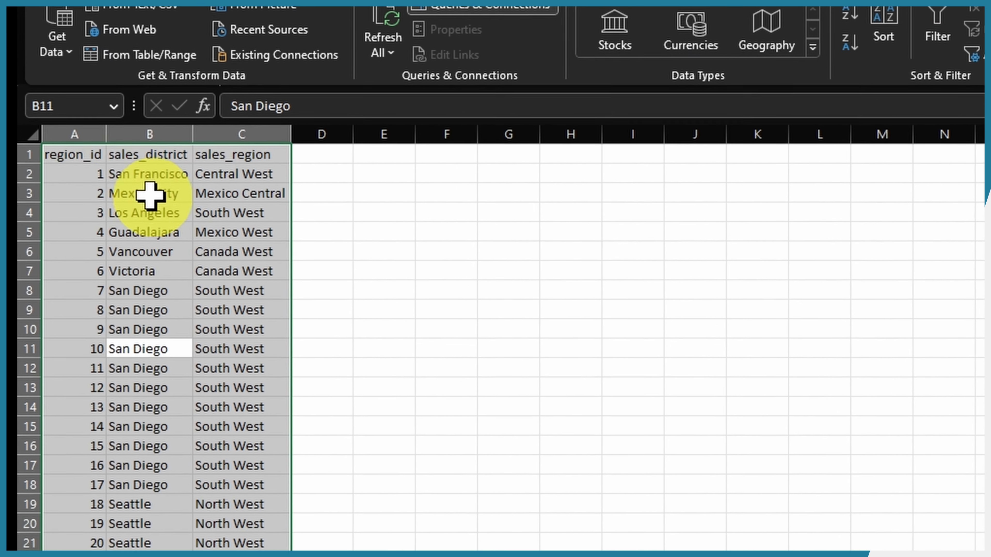
click(30, 105)
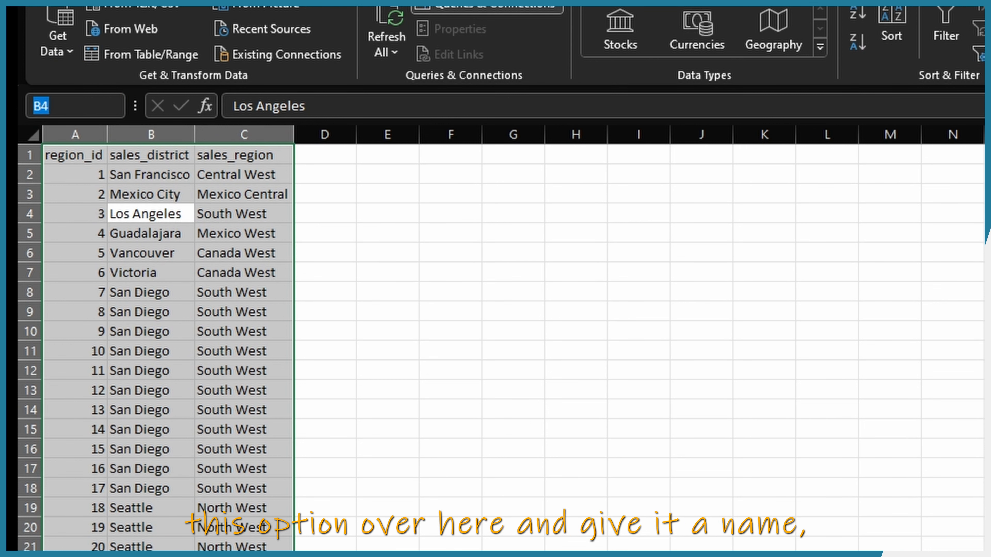
text(Sample)
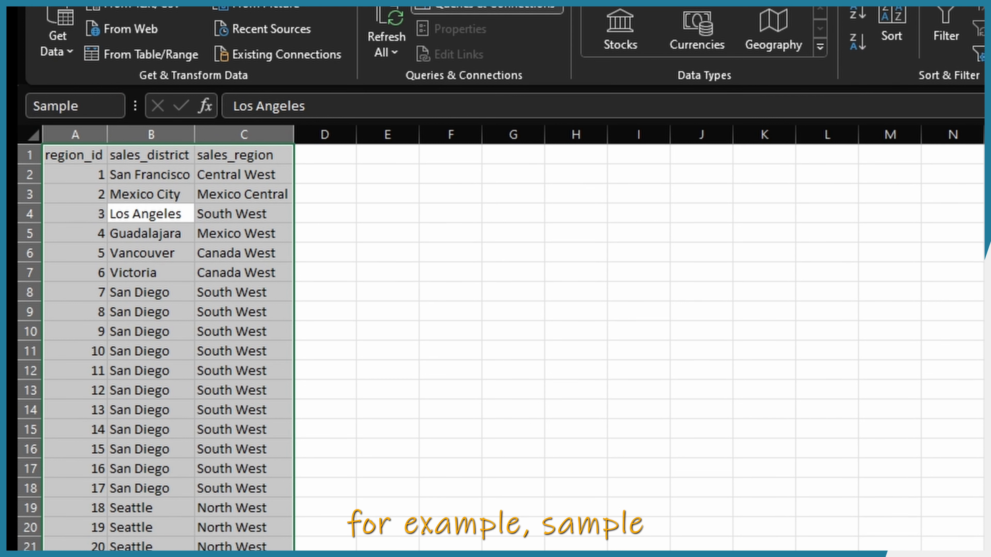
text(_)
text(Range)
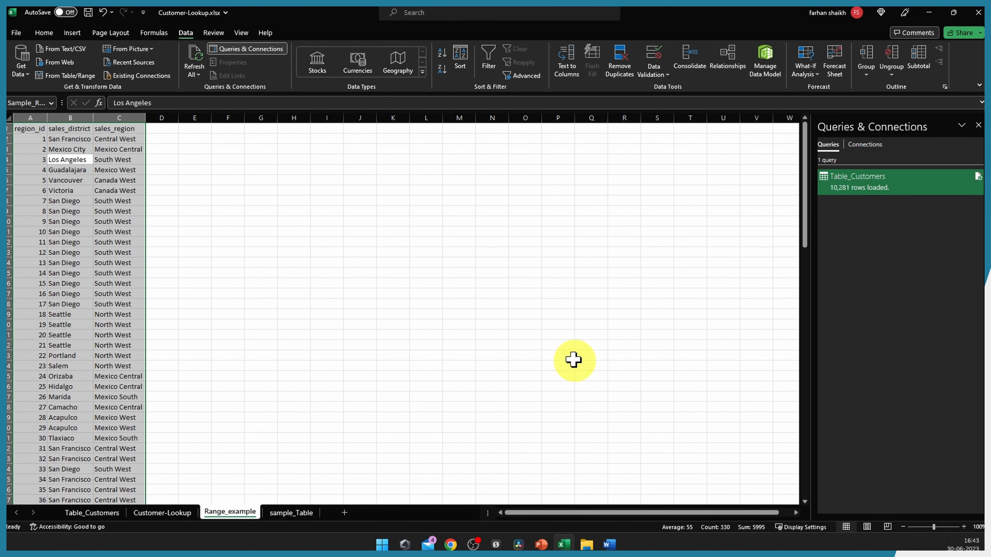
Step: Create a Power Query query from the Sample_Range named range, check its query name, and discard it
click(76, 221)
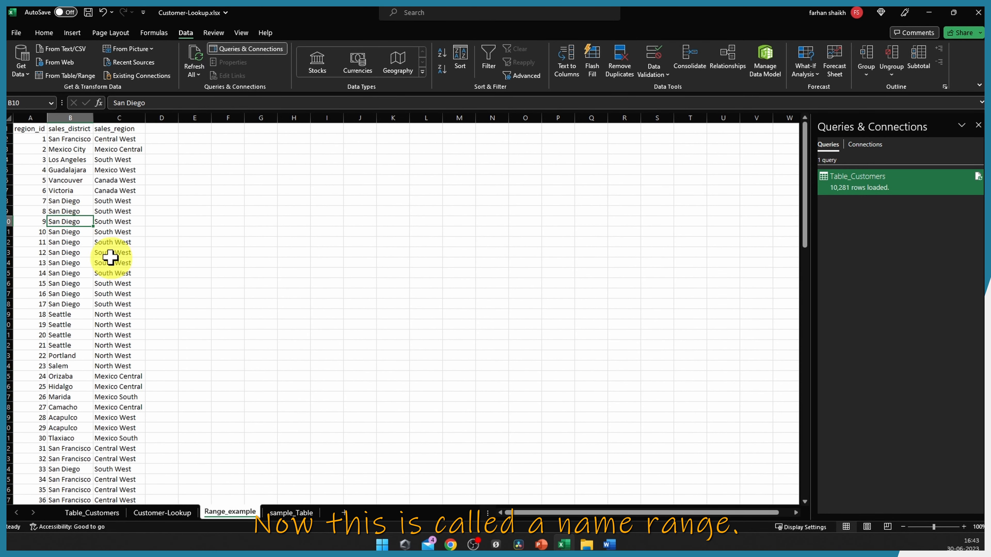
click(83, 191)
click(68, 75)
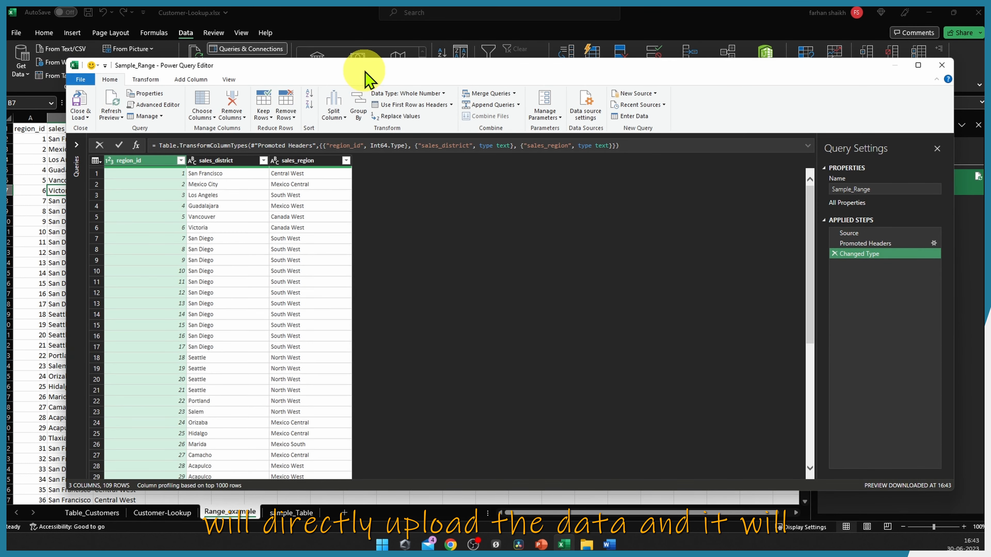
double_click(853, 190)
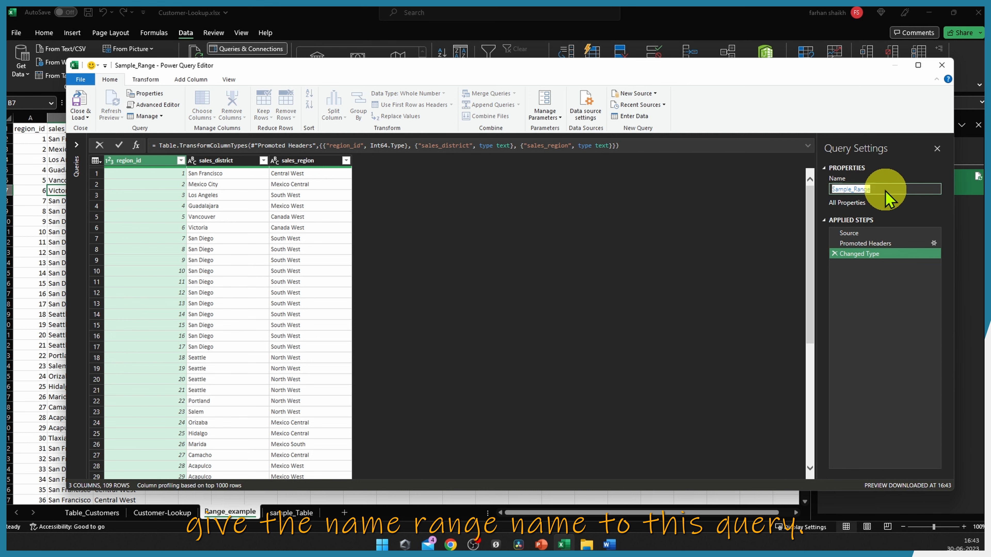
click(942, 66)
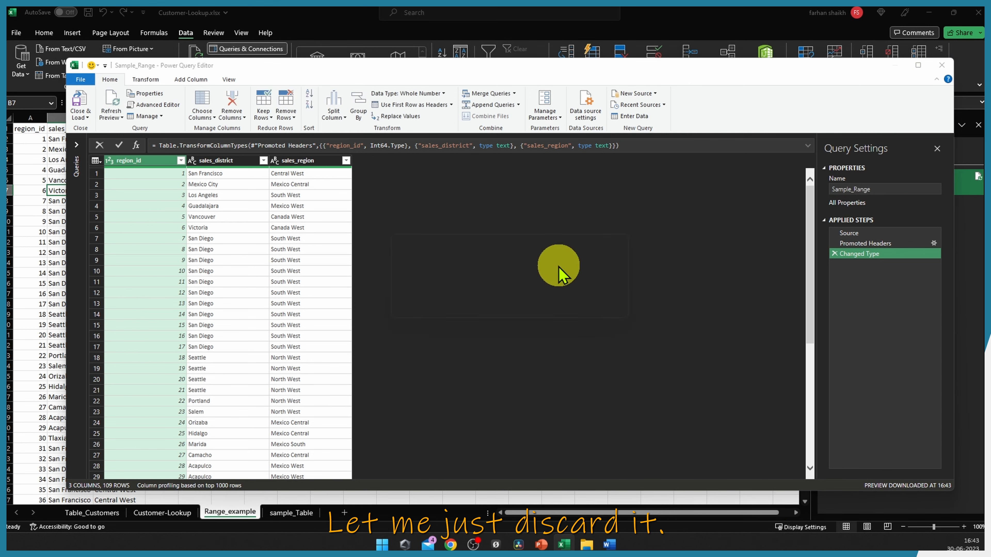
click(560, 297)
Step: From the sample_Table sheet, check the workbook's list of table and range names and jump to Sample_Range
click(291, 513)
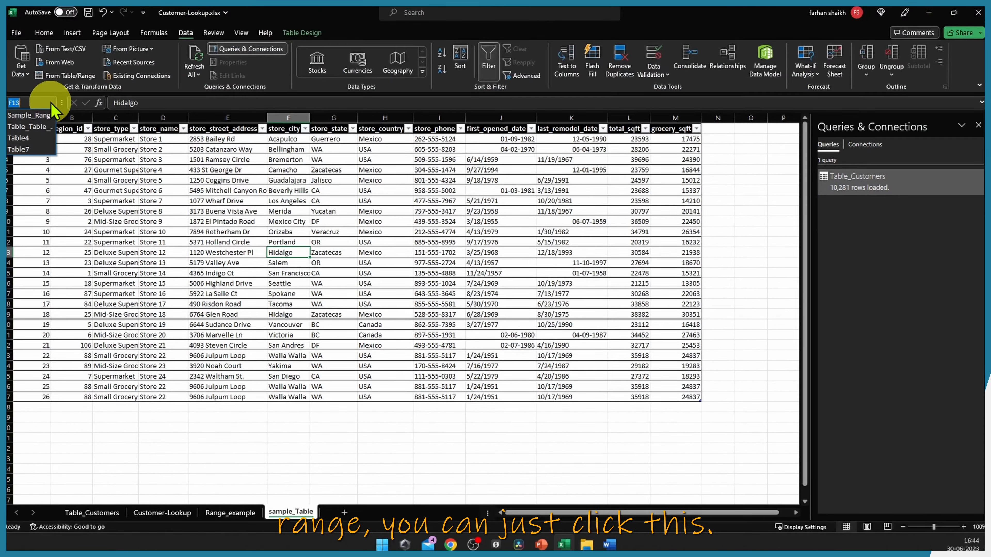
click(48, 98)
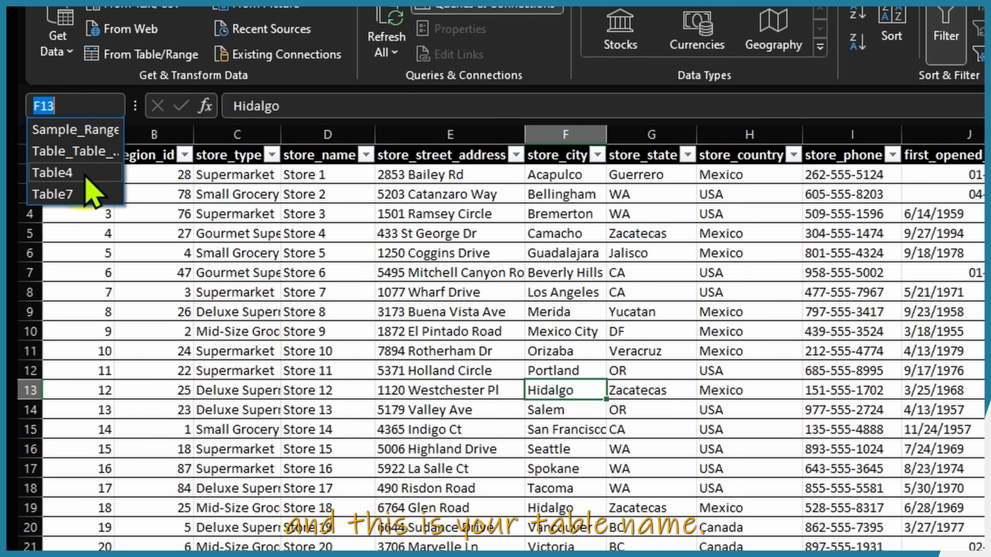
click(42, 129)
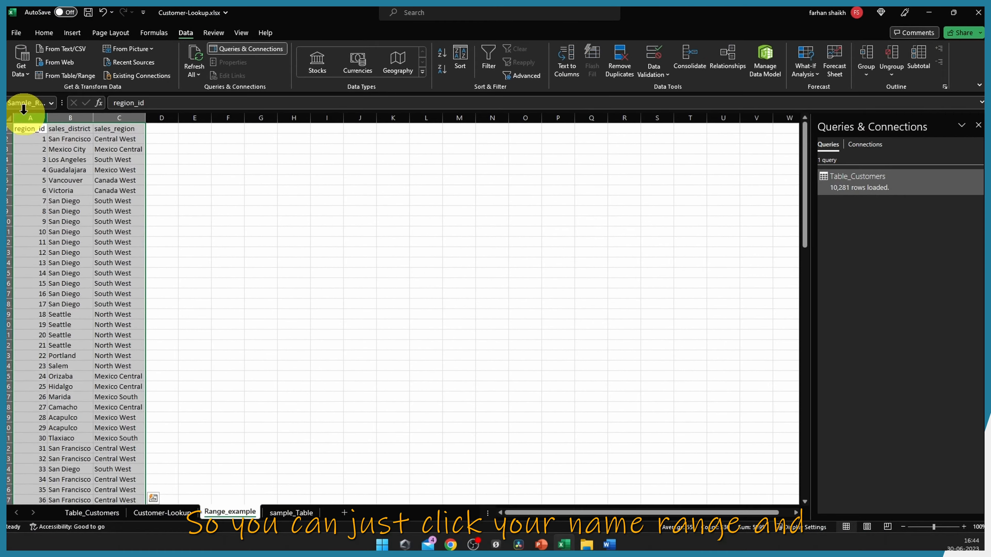
click(64, 211)
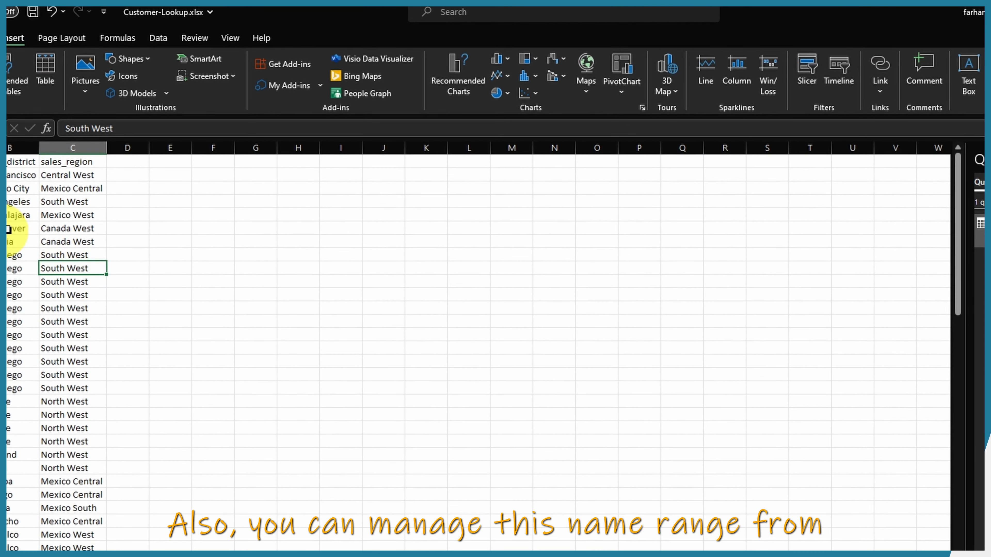
Step: Review the workbook's tables and ranges in the Name Manager and inspect the edit settings of Sample_Range
click(67, 160)
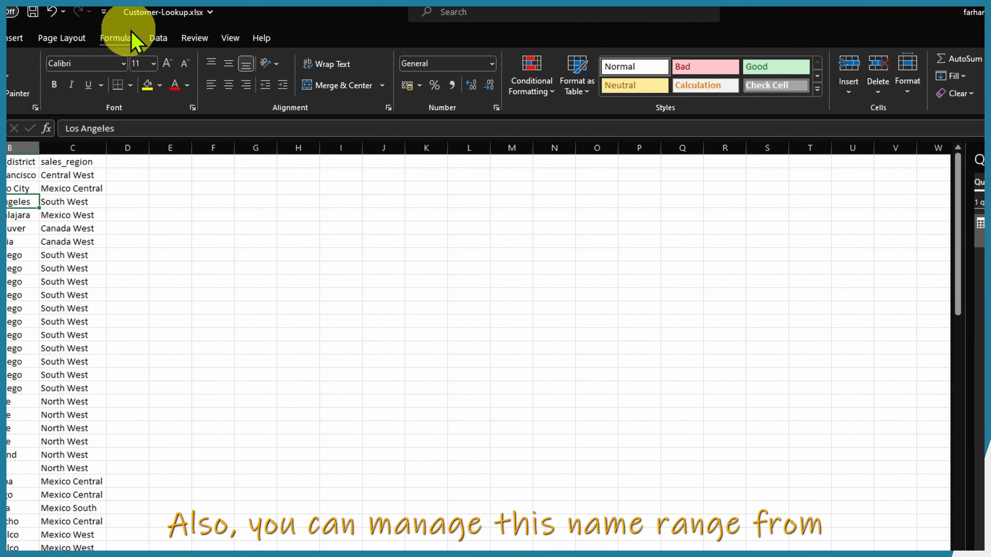
click(118, 38)
click(332, 95)
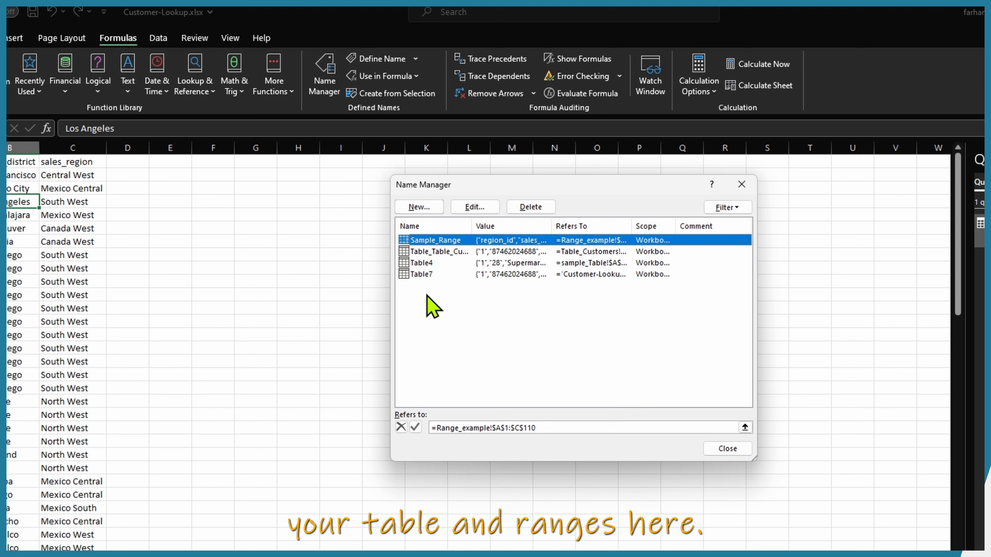
click(551, 202)
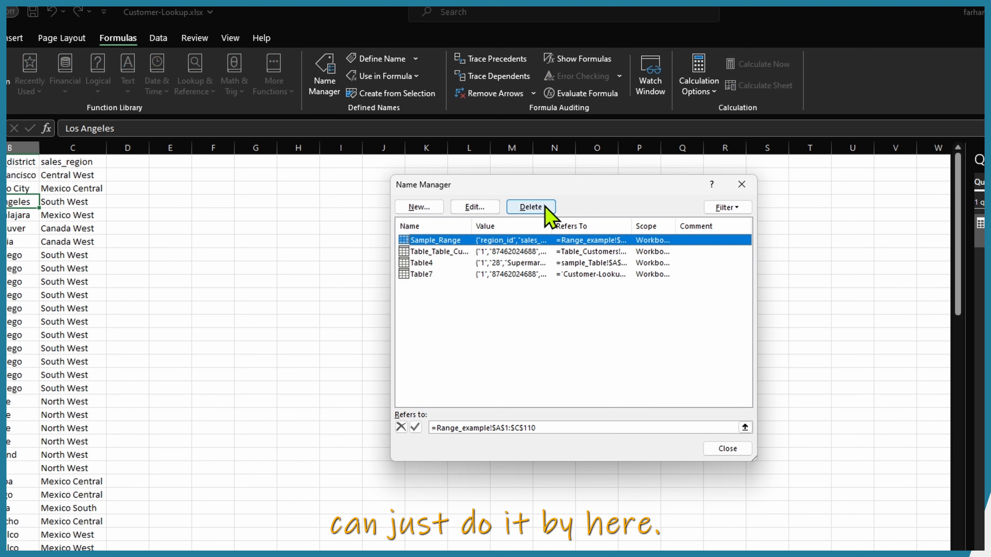
click(478, 207)
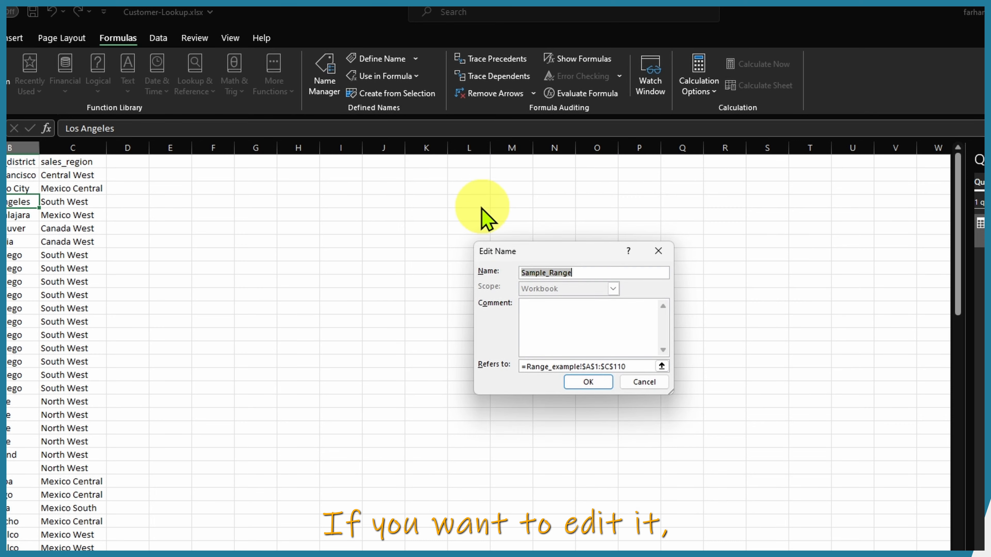
click(643, 382)
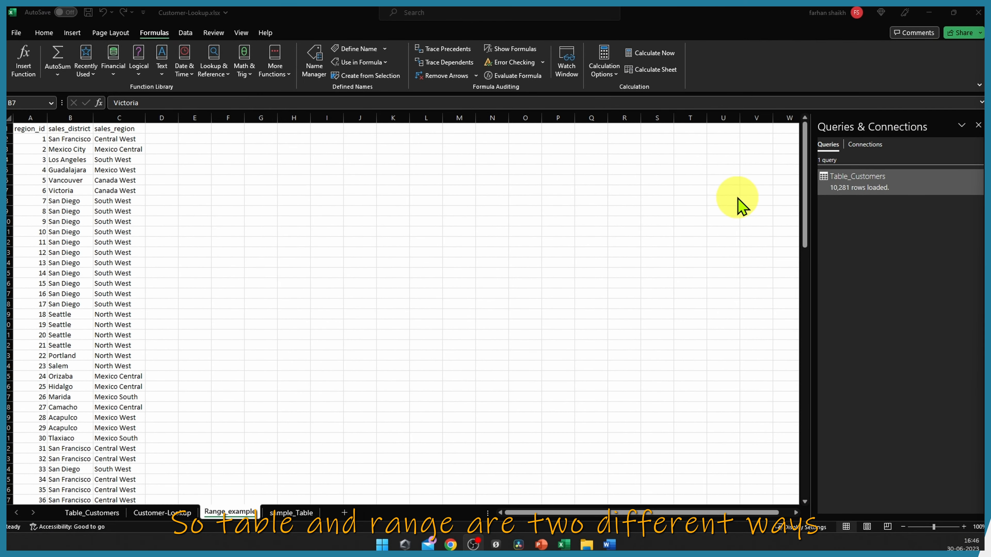